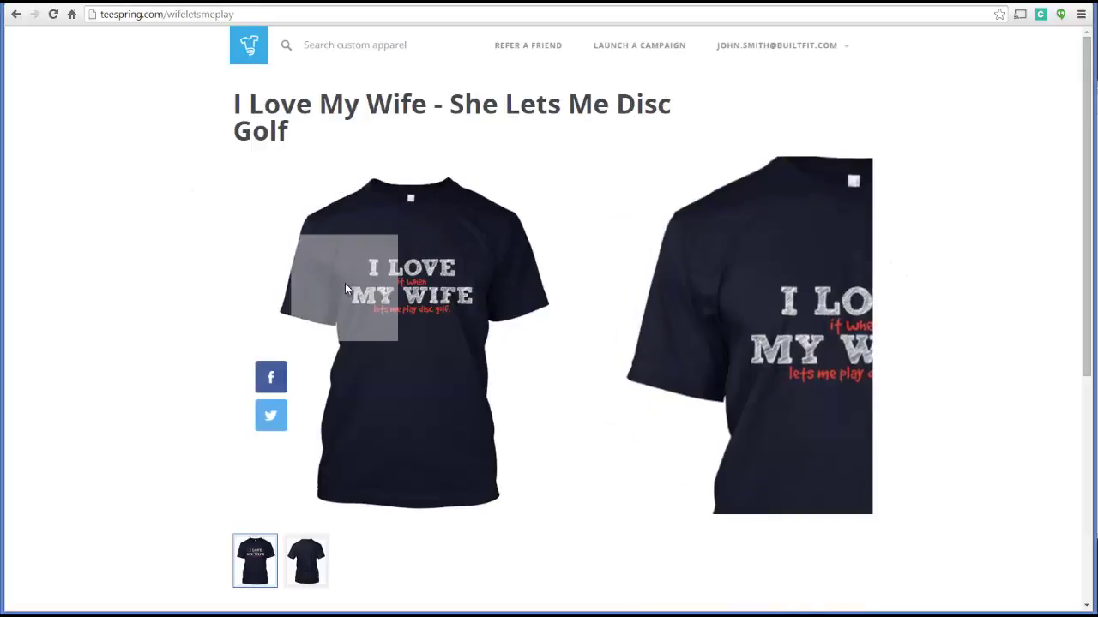
# Review the "I Love My Wife - She Lets Me Disc Golf" campaign page, including its shirt design, description and colors
pyautogui.scroll(-1, 821, 253)
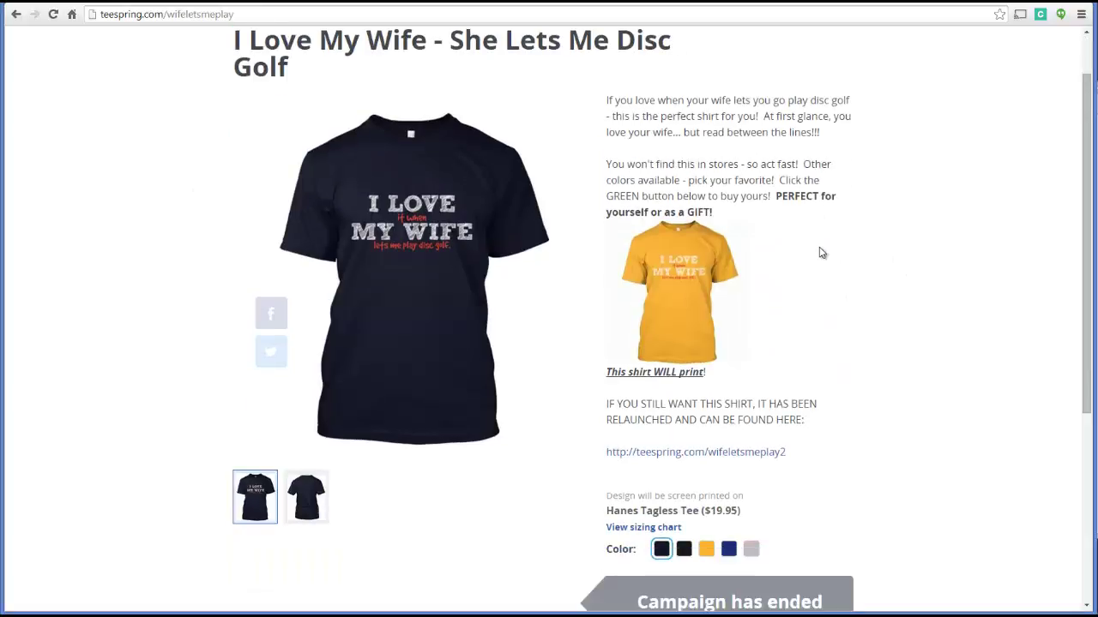
pyautogui.scroll(-4, 821, 253)
pyautogui.scroll(5, 813, 248)
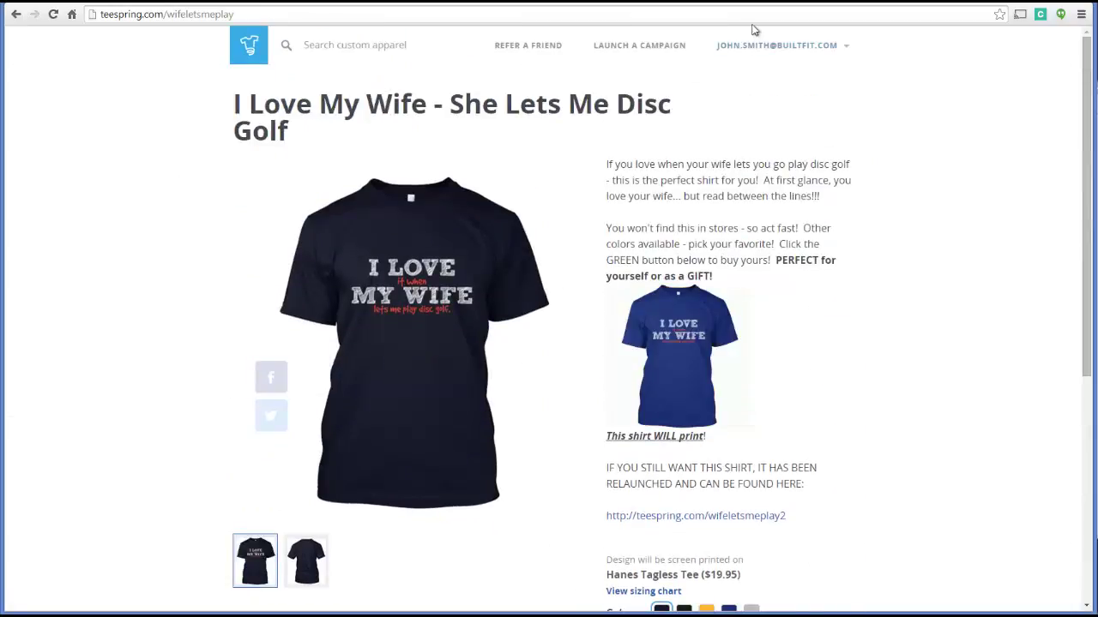
# Launch a new campaign from the Teespring home page and add the text "I LOVE" to the shirt front
pyautogui.click(830, 4)
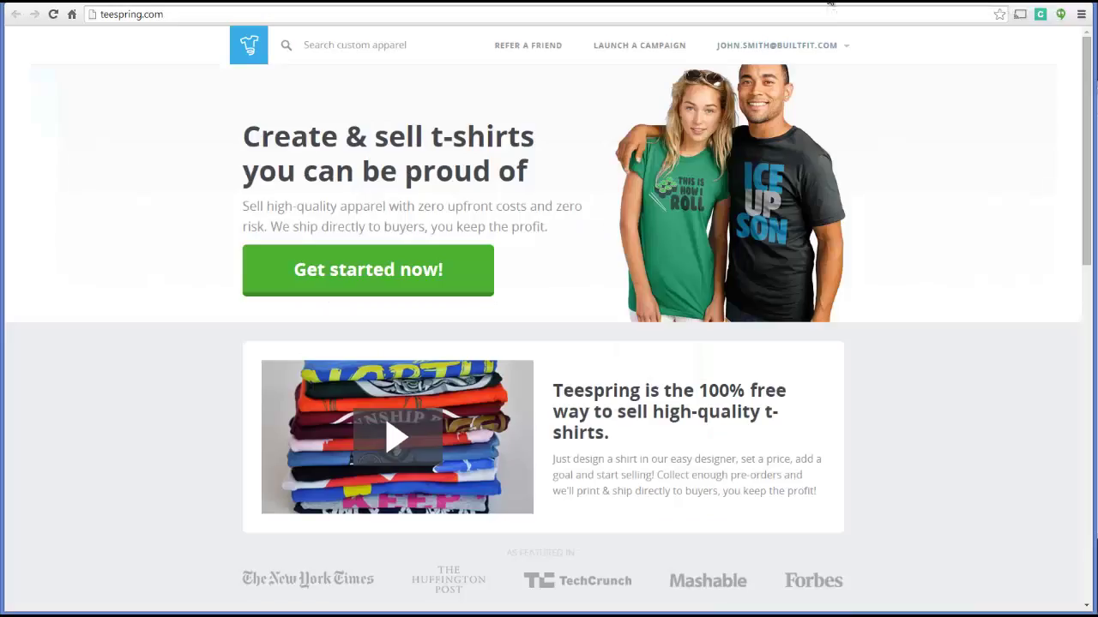
pyautogui.click(623, 48)
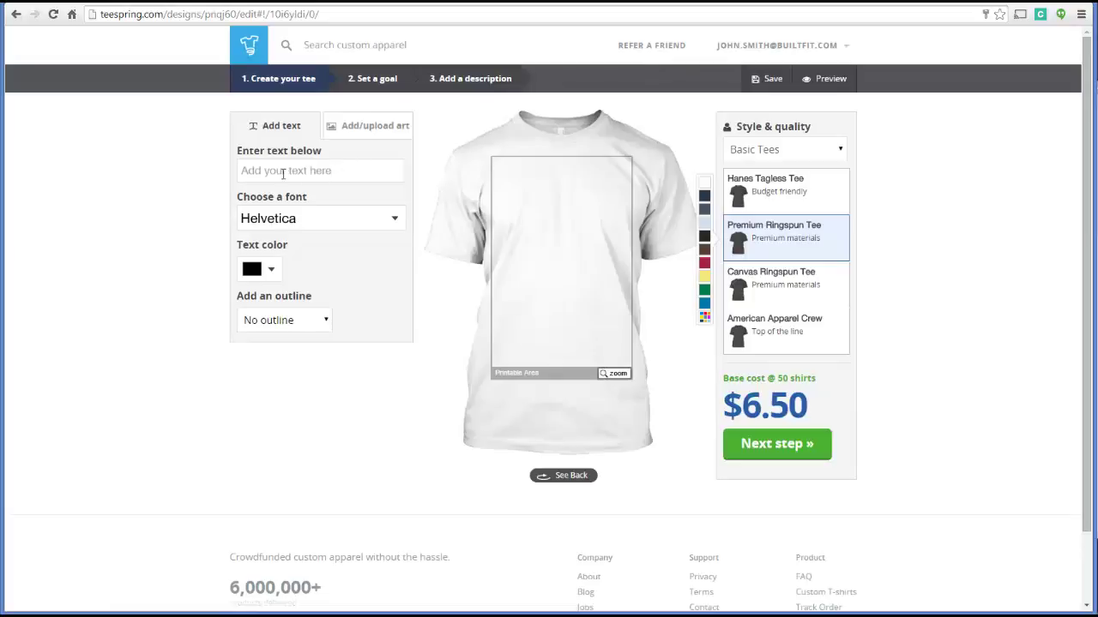
pyautogui.click(283, 174)
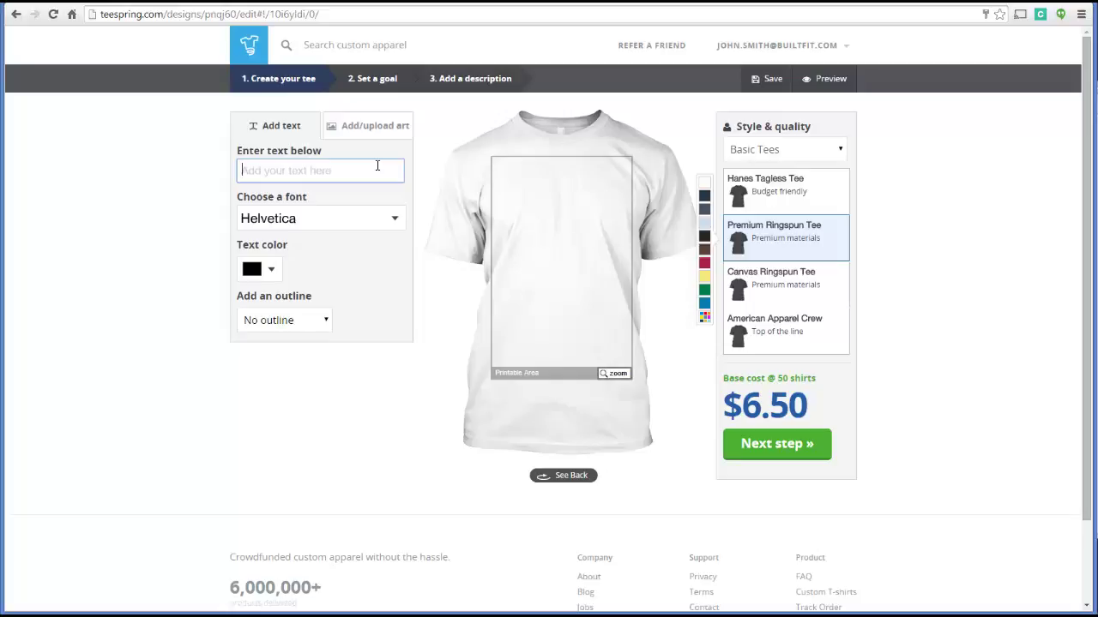
pyautogui.write('I LOVE')
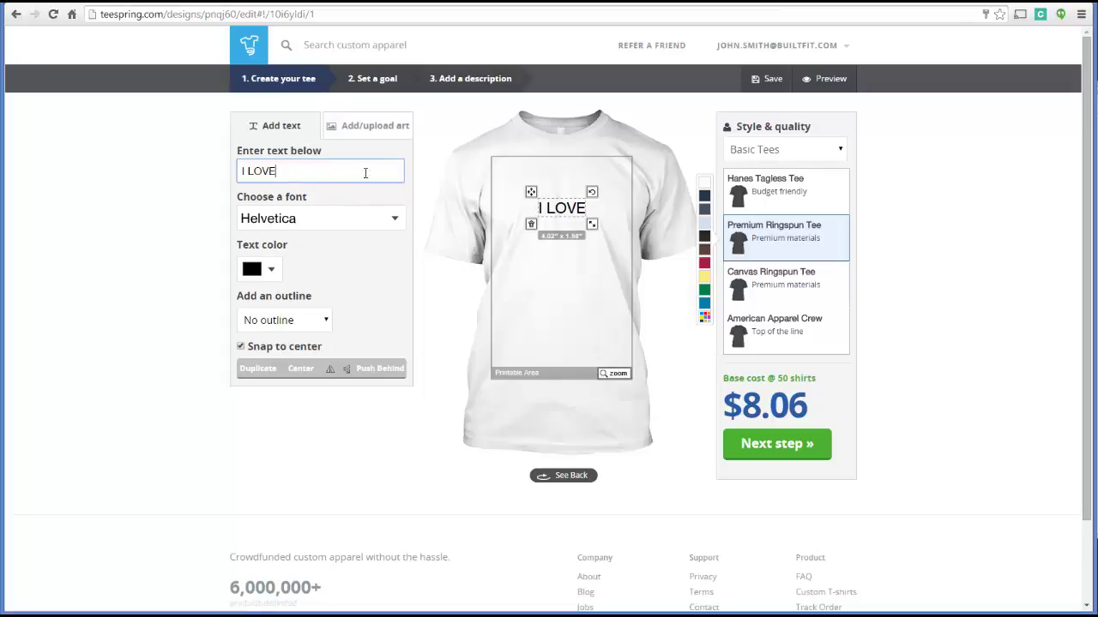
# Try the Wasabi font from the Popular category on the "I LOVE" text
pyautogui.click(395, 221)
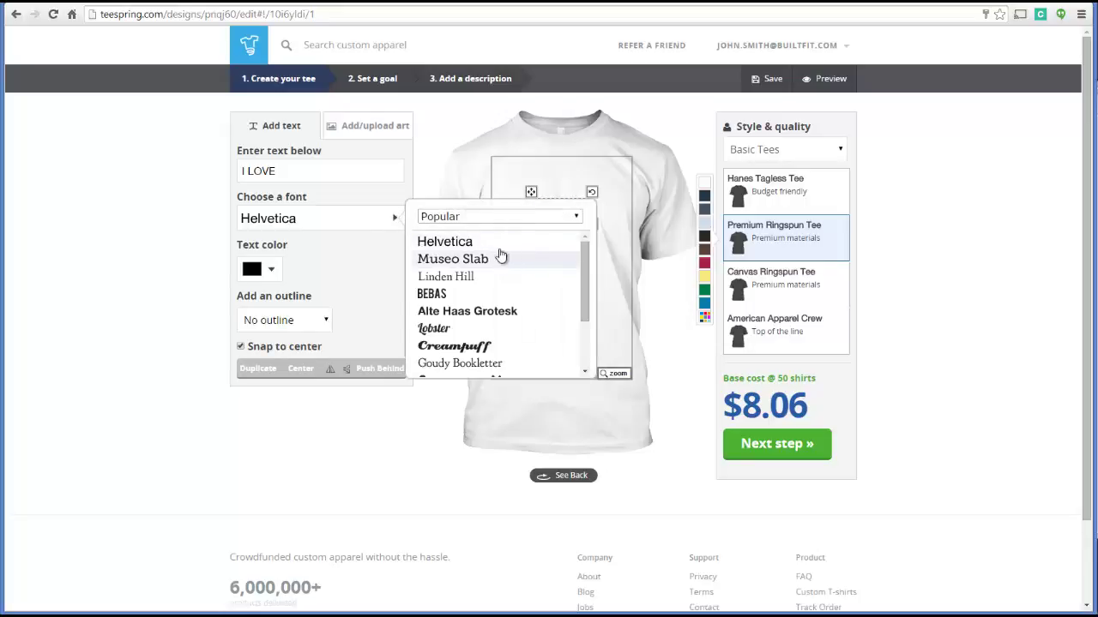
pyautogui.scroll(-3, 583, 250)
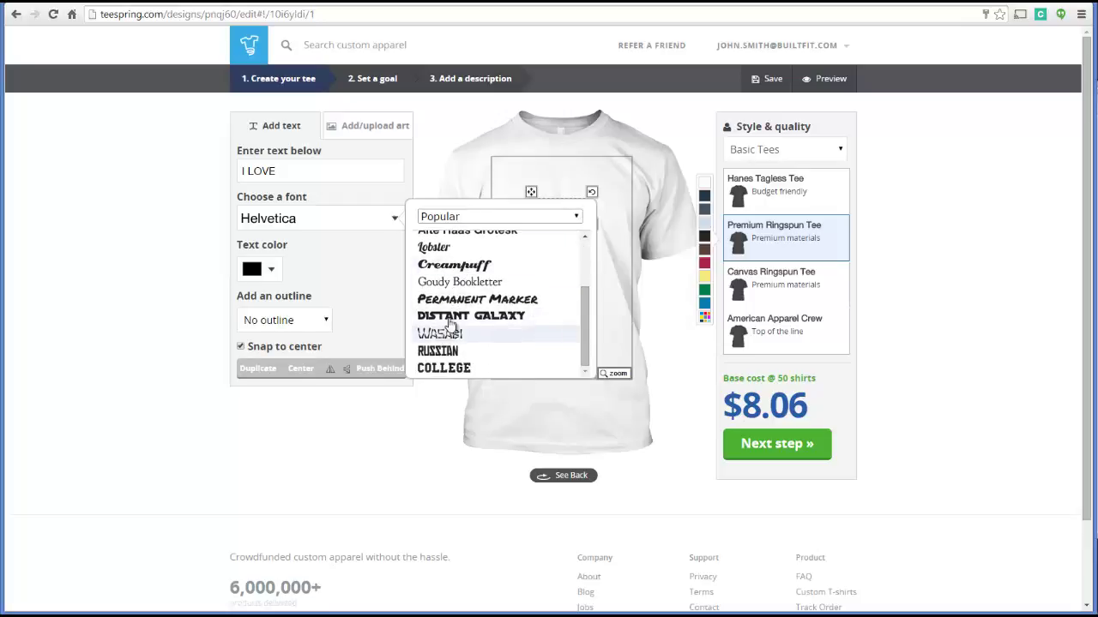
pyautogui.click(440, 335)
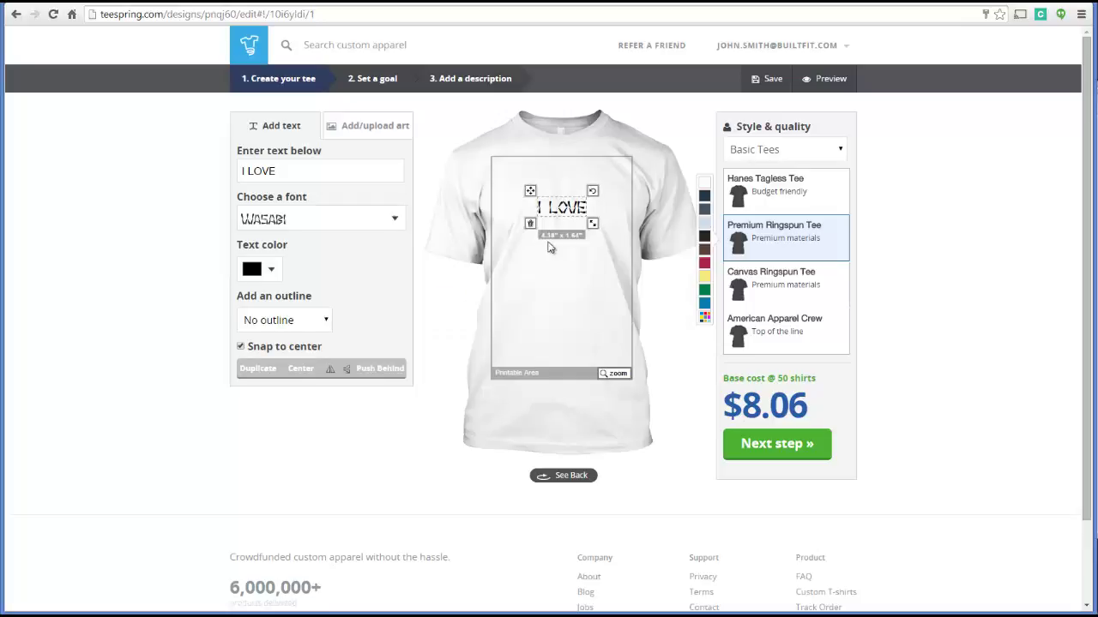
# Try the Foreign fonts Ninja Naruto and Shanghai on the "I LOVE" text
pyautogui.click(396, 225)
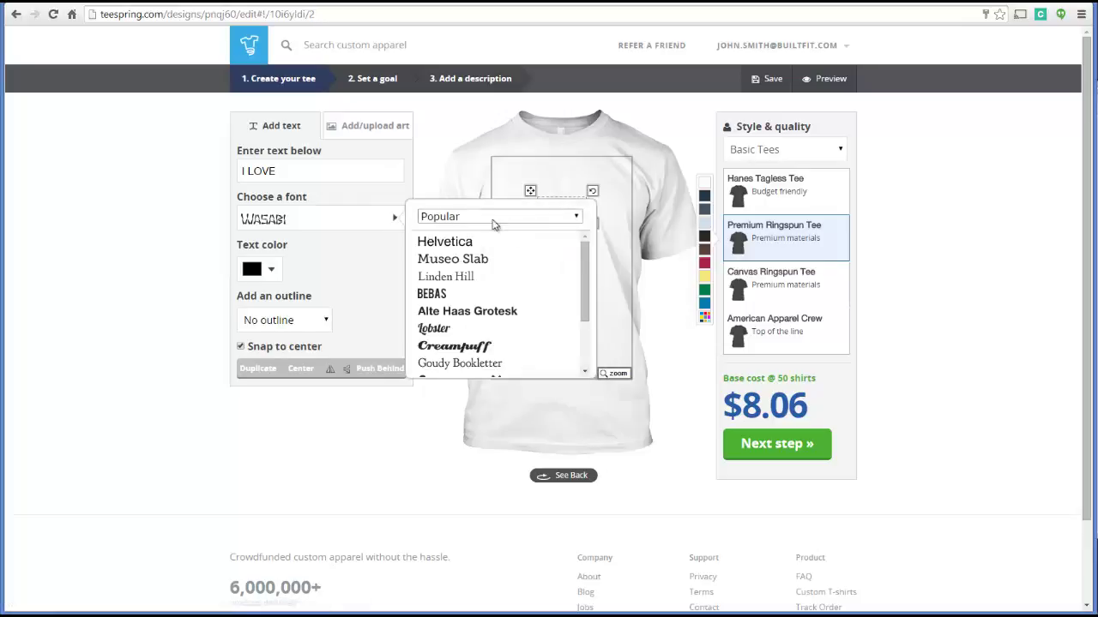
pyautogui.click(575, 216)
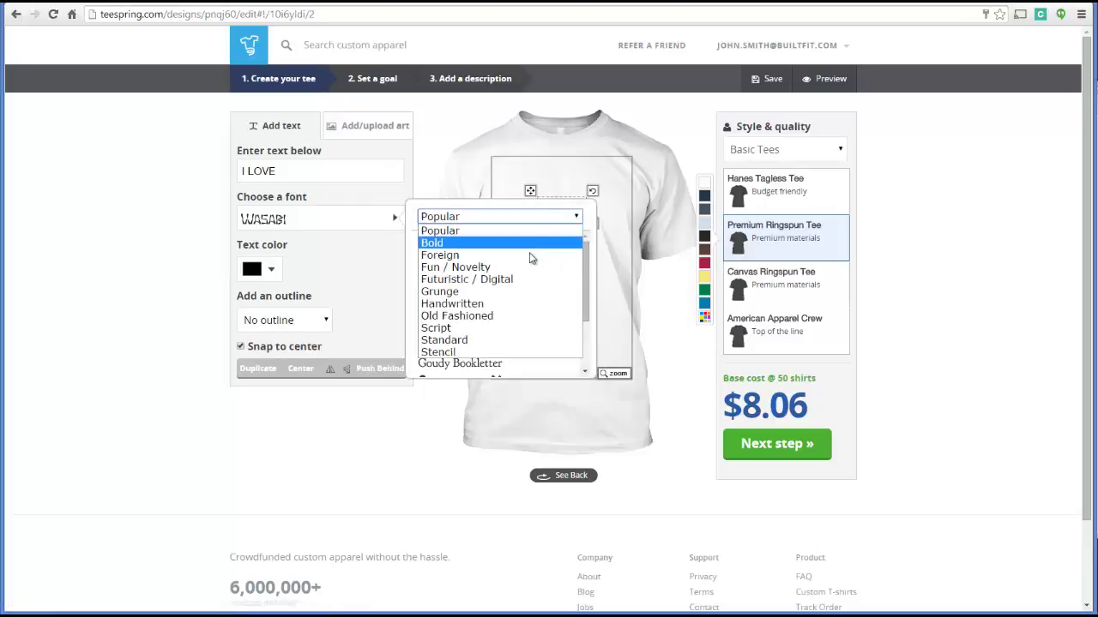
pyautogui.click(480, 255)
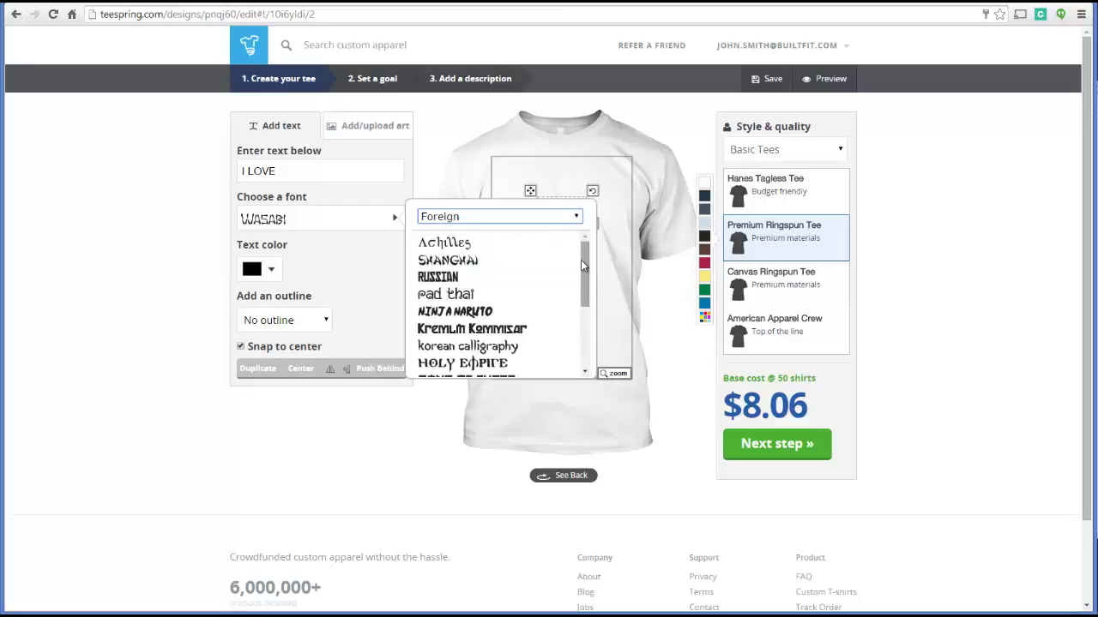
pyautogui.click(459, 277)
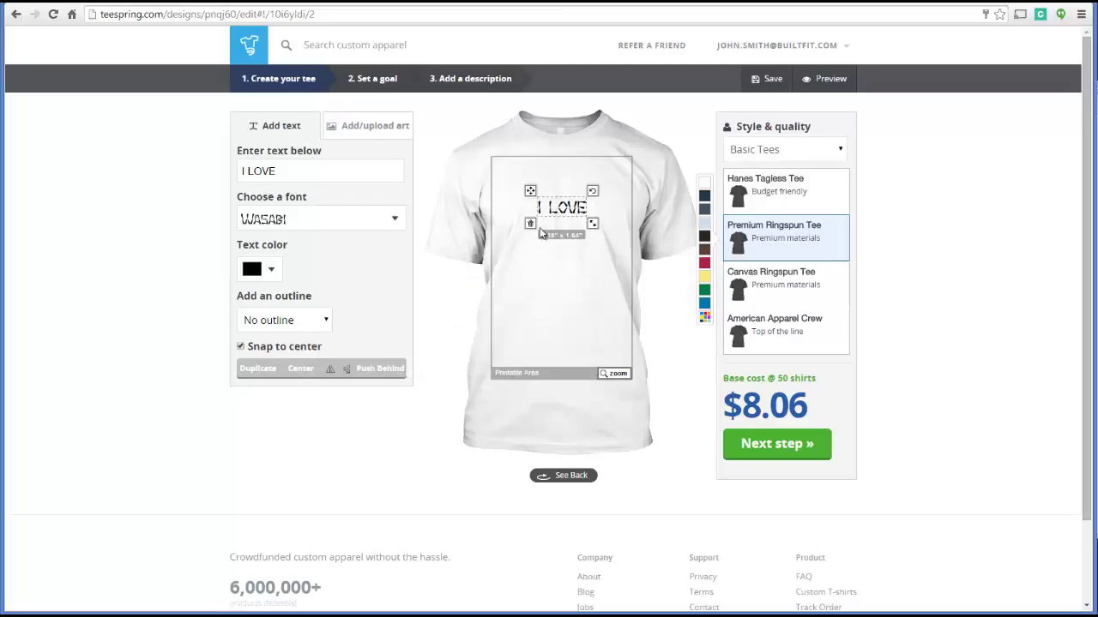
pyautogui.click(396, 219)
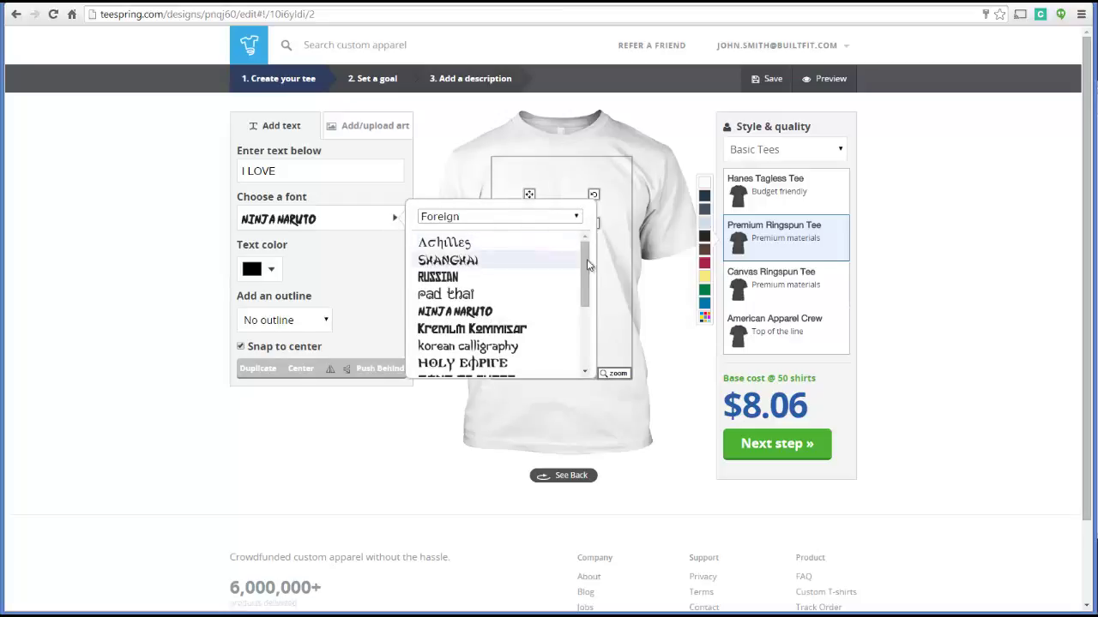
pyautogui.moveTo(587, 259)
pyautogui.mouseDown()
pyautogui.moveTo(586, 309)
pyautogui.moveTo(587, 268)
pyautogui.mouseUp()
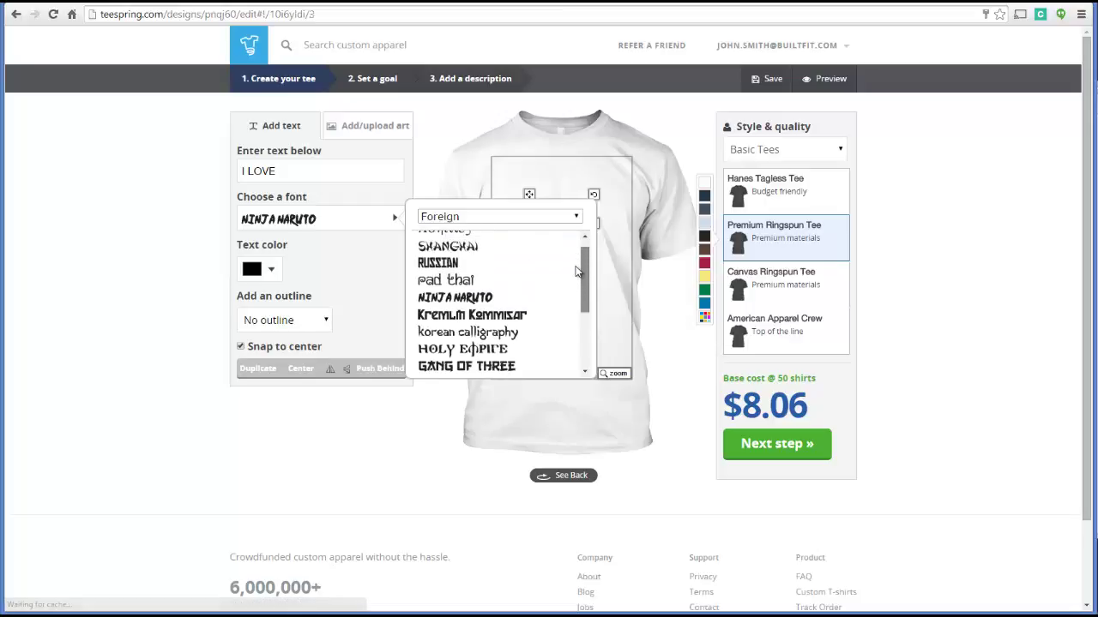
pyautogui.click(487, 247)
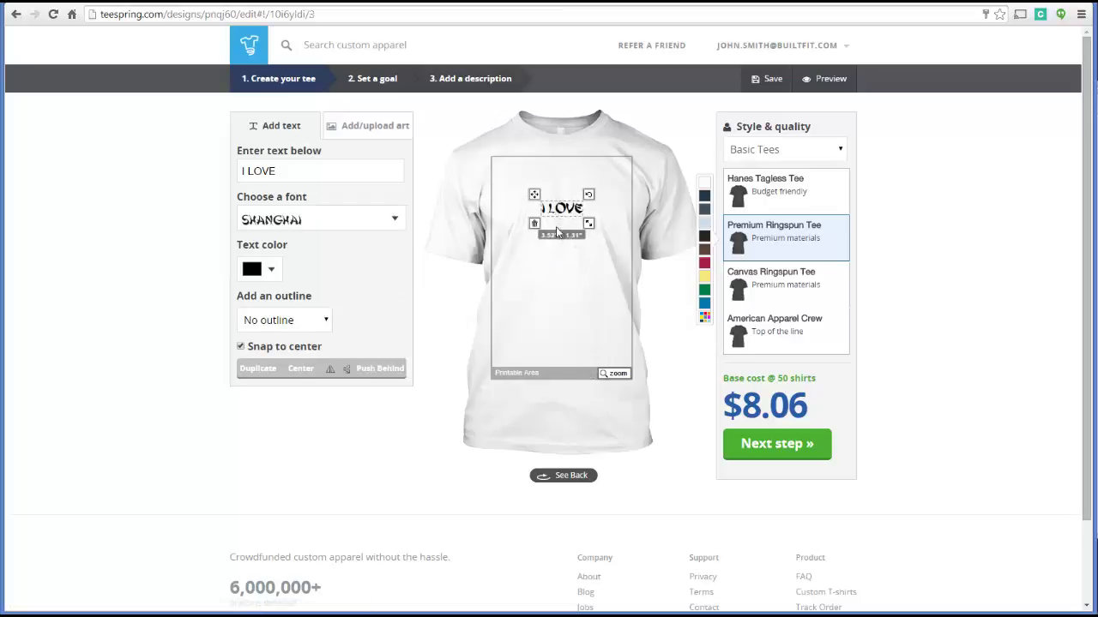
# Try the Futuristic / Digital fonts TR2N and Neuropol on the "I LOVE" text
pyautogui.click(398, 220)
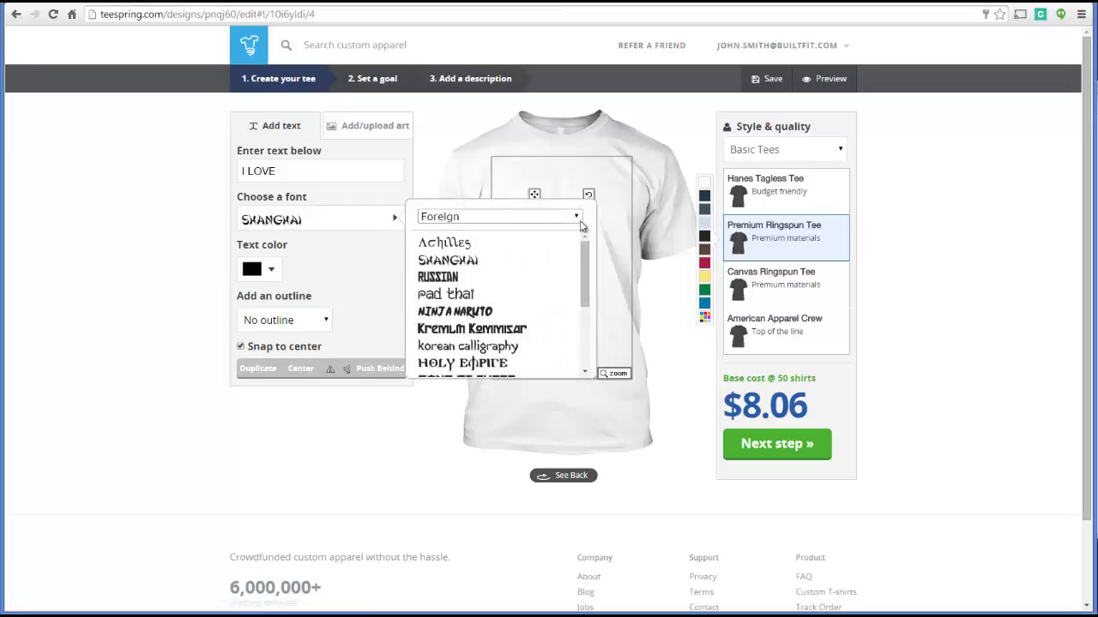
pyautogui.click(576, 217)
pyautogui.click(533, 277)
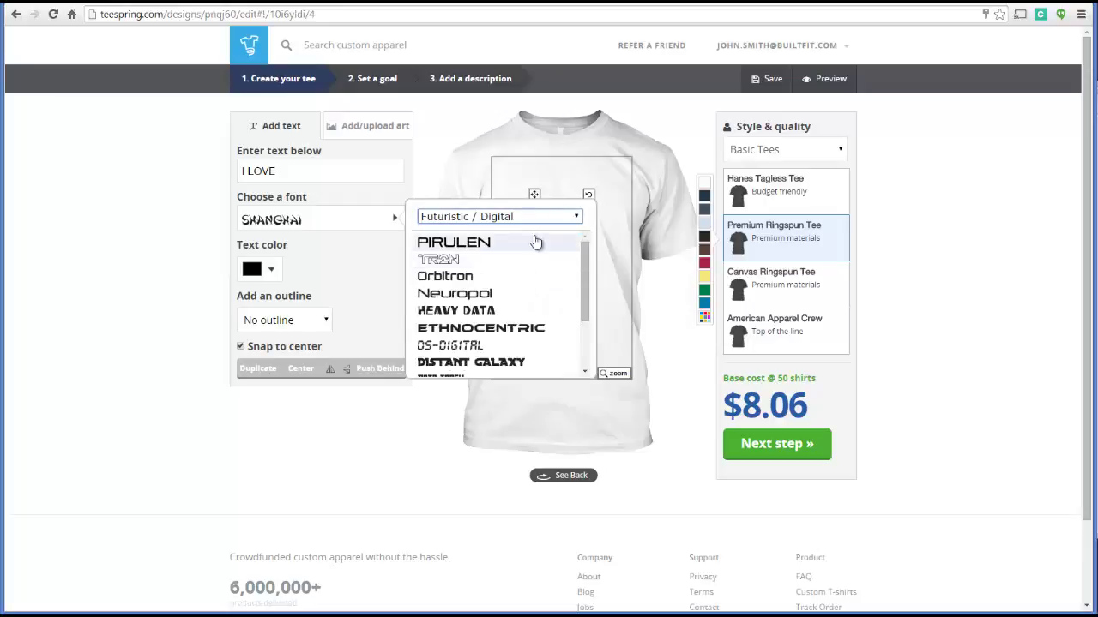
pyautogui.click(480, 267)
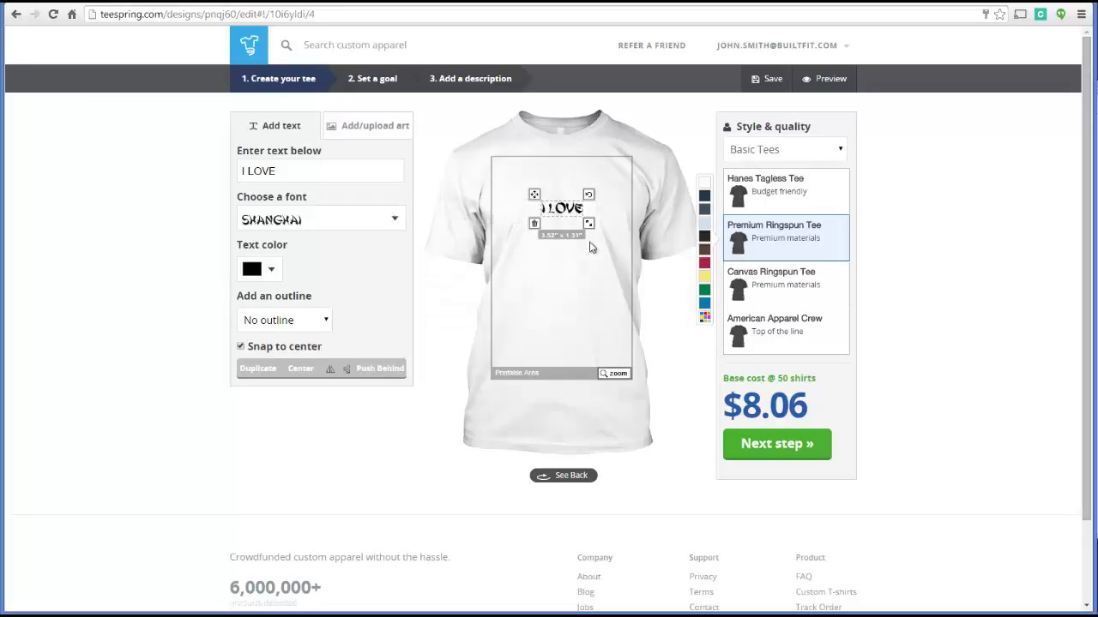
pyautogui.click(395, 218)
pyautogui.click(503, 295)
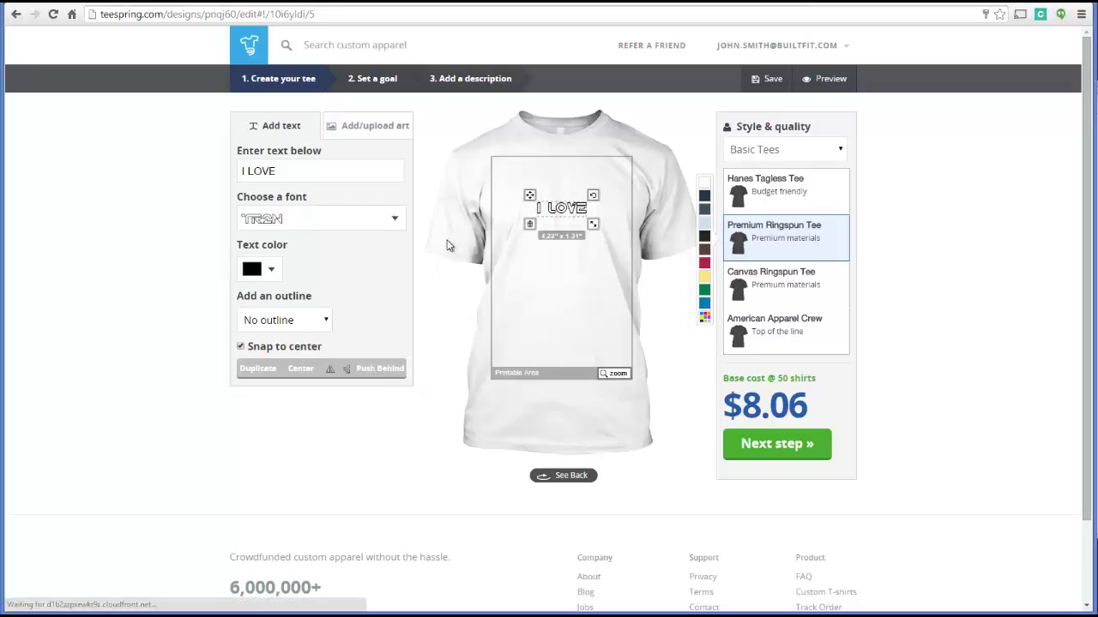
# Try the Old Fashioned font Germanica on the "I LOVE" text
pyautogui.click(394, 218)
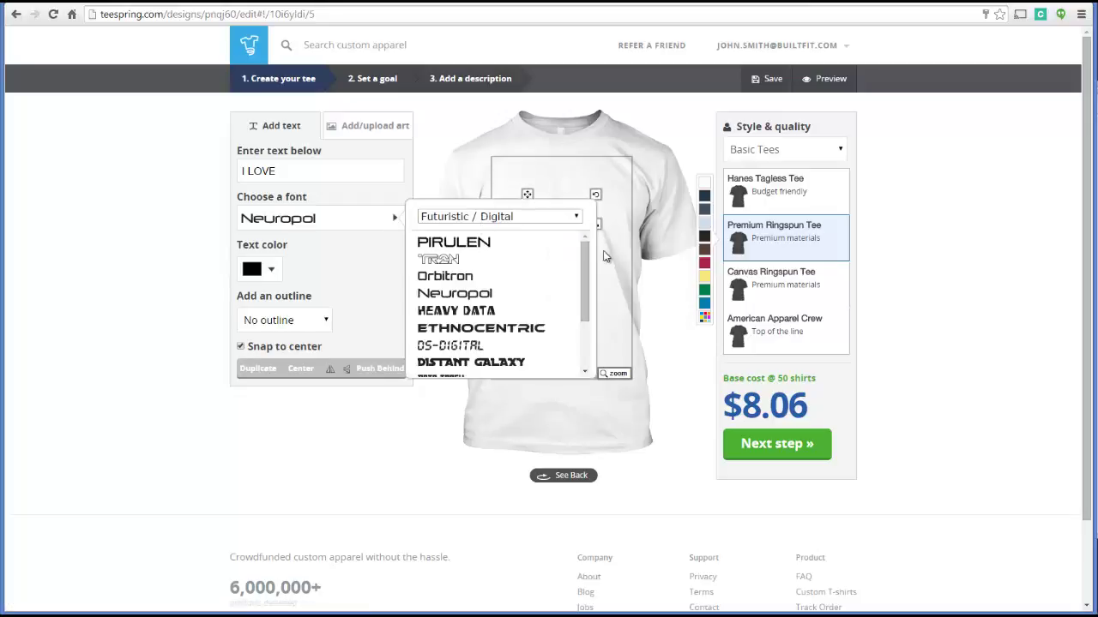
pyautogui.click(577, 216)
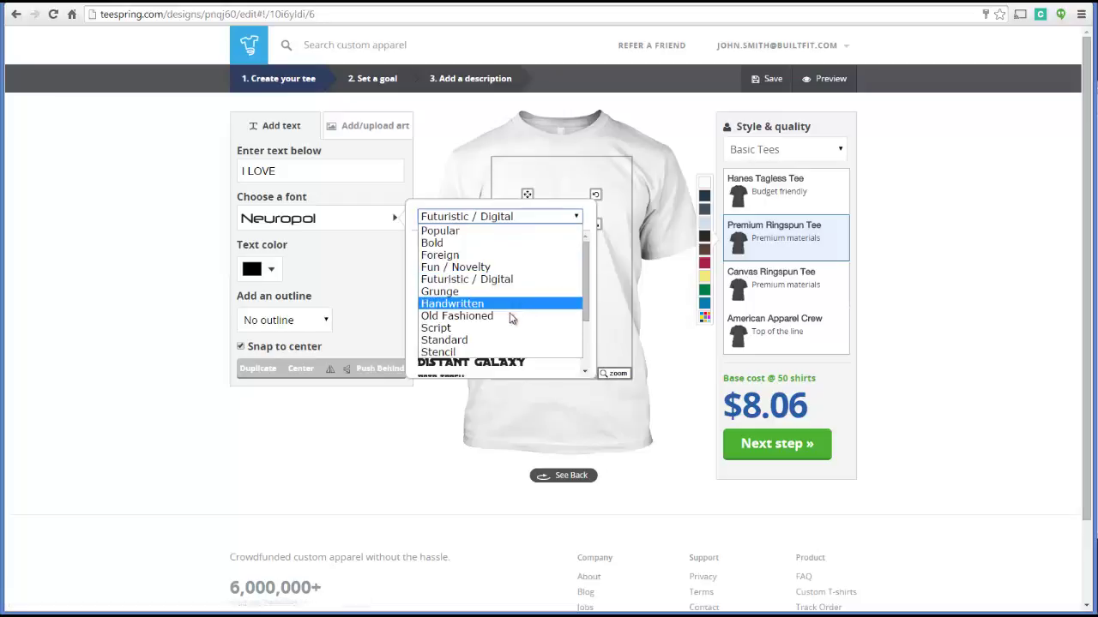
pyautogui.click(512, 316)
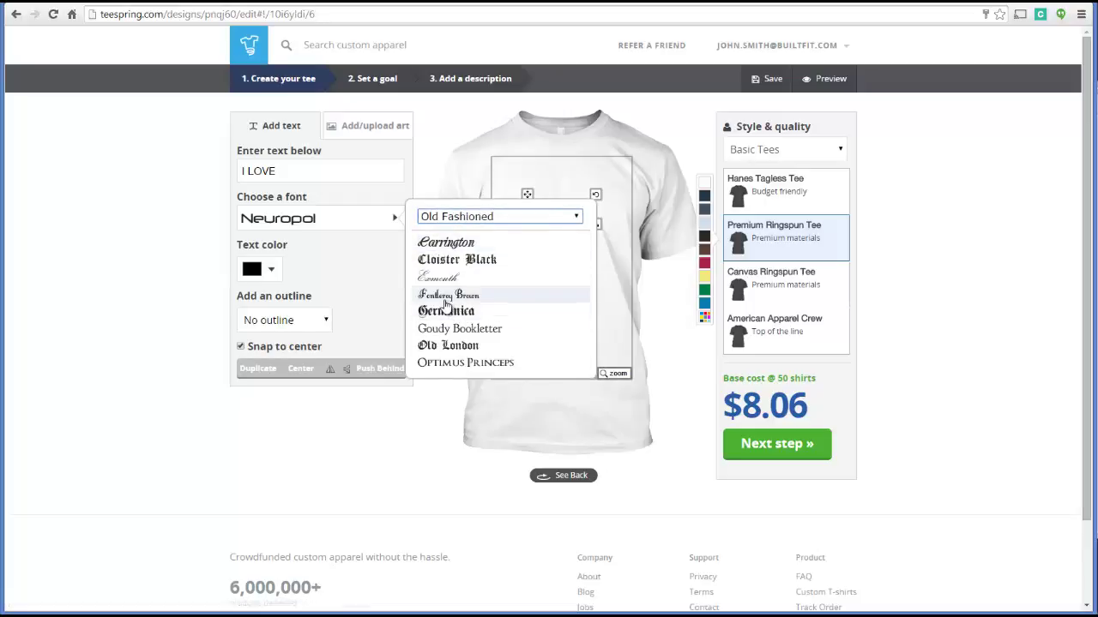
pyautogui.click(464, 314)
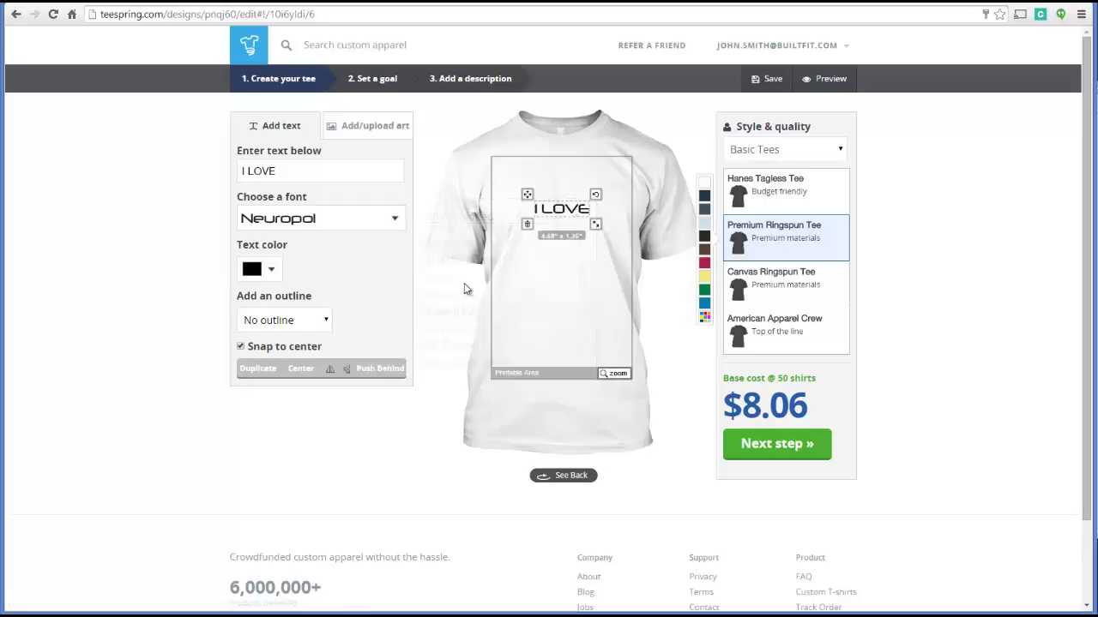
# Try the Grunge font Rubbermaid on the "I LOVE" text
pyautogui.click(391, 220)
pyautogui.click(564, 223)
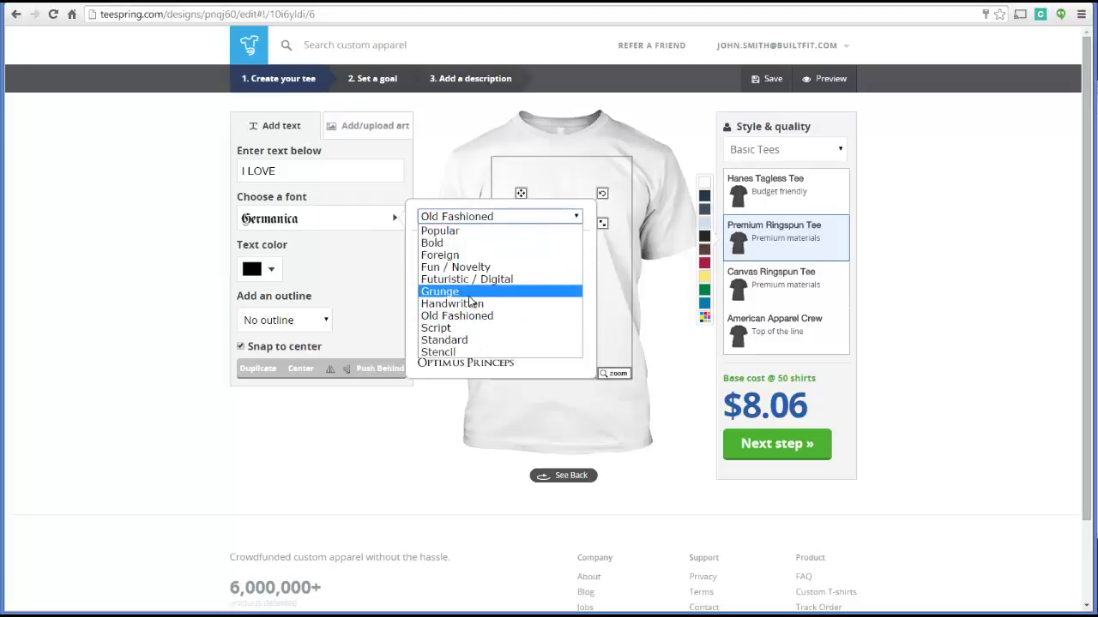
pyautogui.press('Escape')
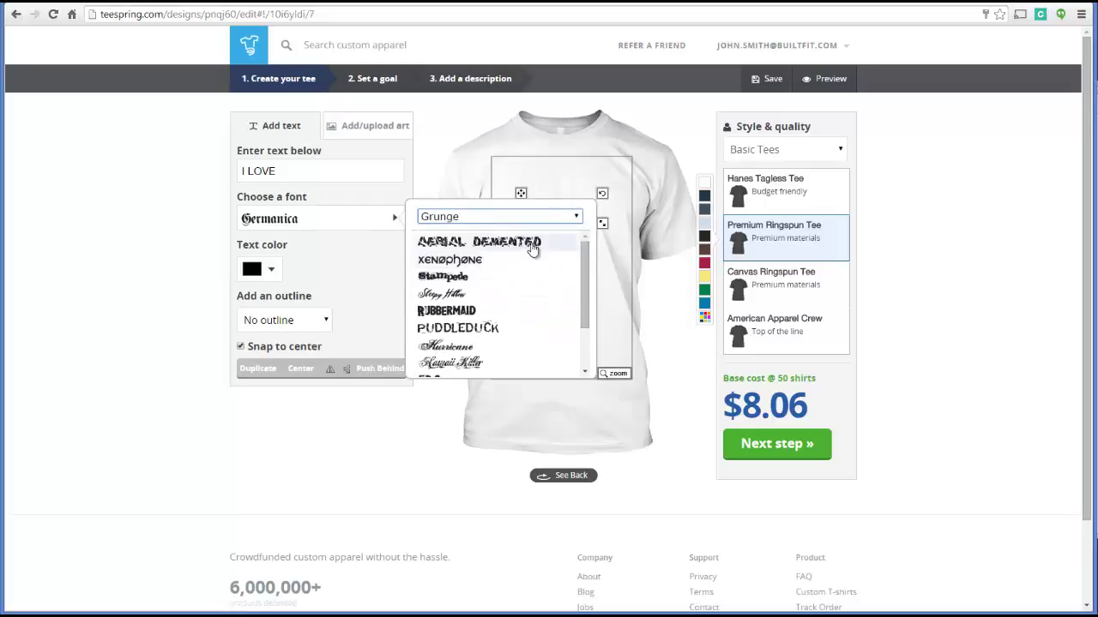
pyautogui.click(462, 318)
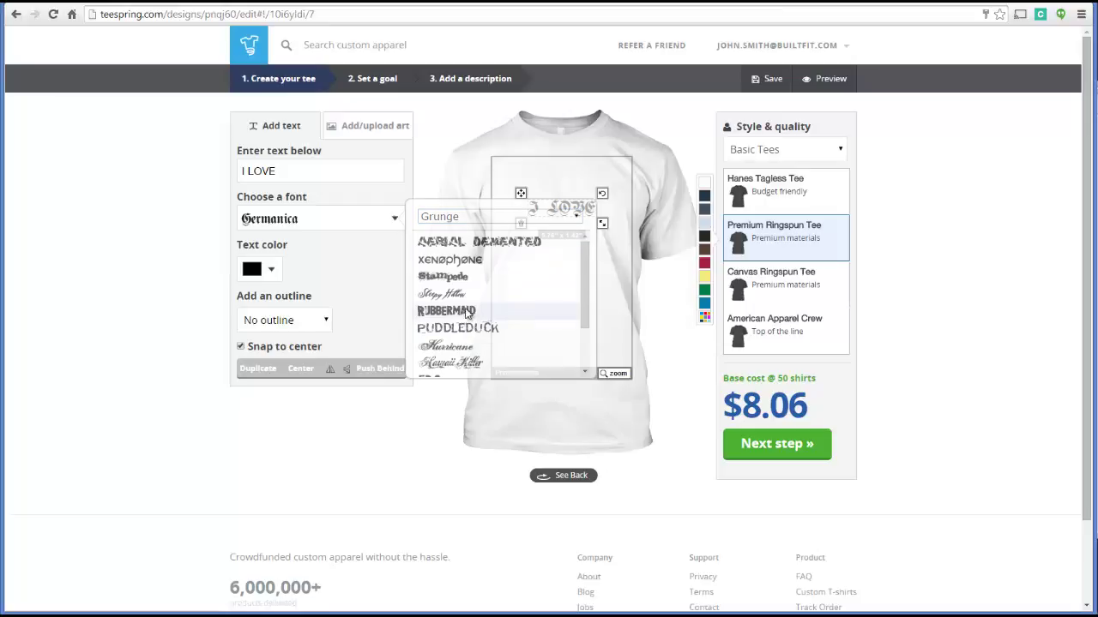
# Set the "I LOVE" text to the Sketch Rockwell font from the Handwritten category
pyautogui.click(395, 219)
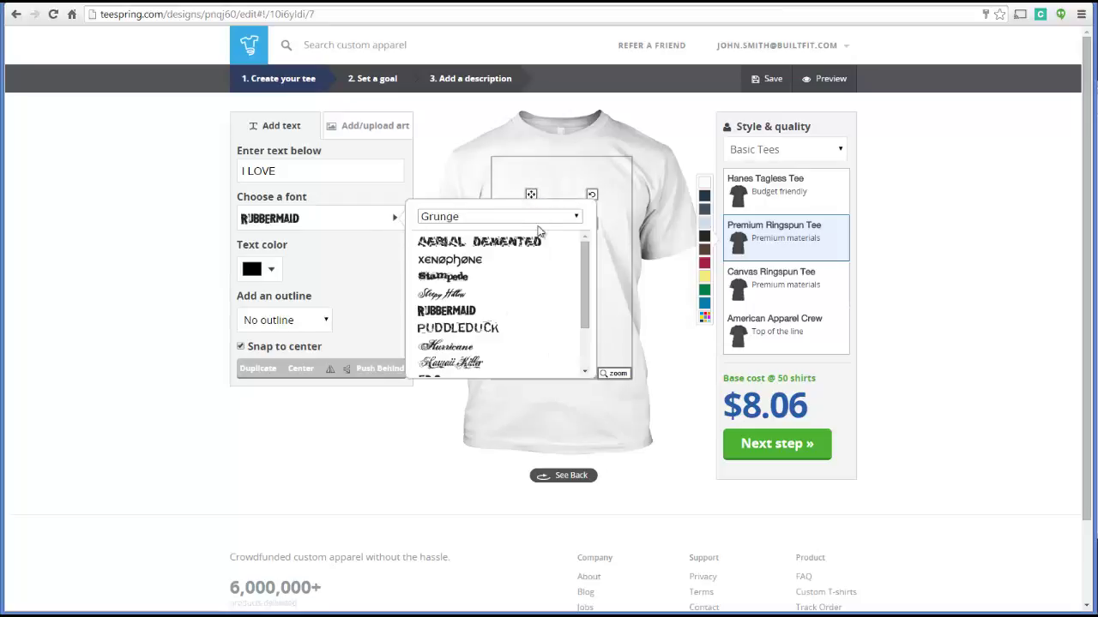
pyautogui.click(540, 220)
pyautogui.click(506, 303)
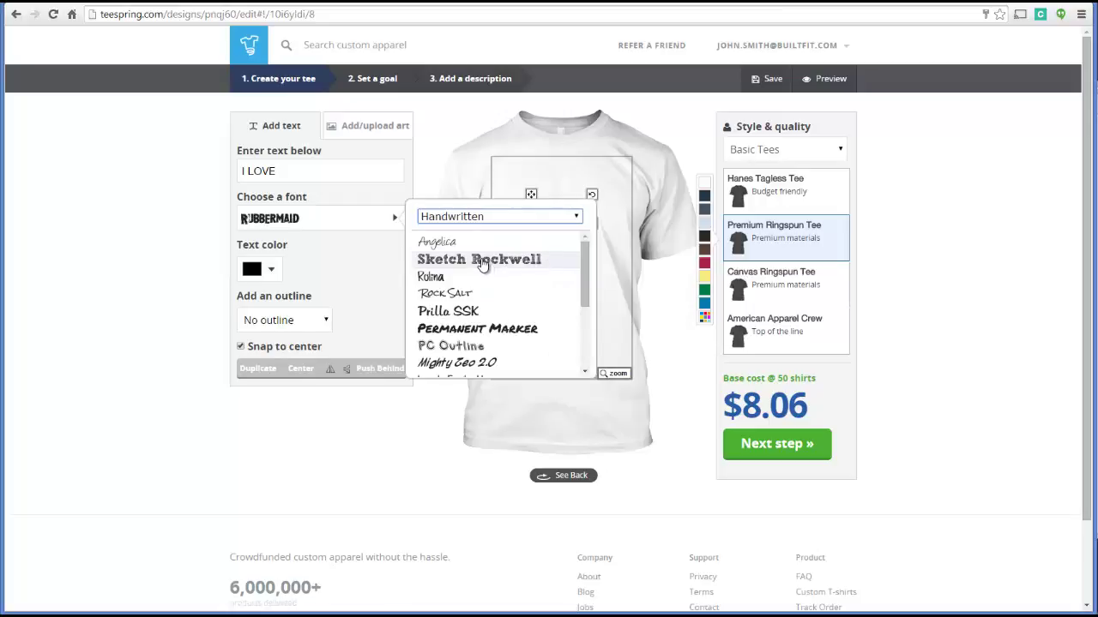
pyautogui.click(484, 262)
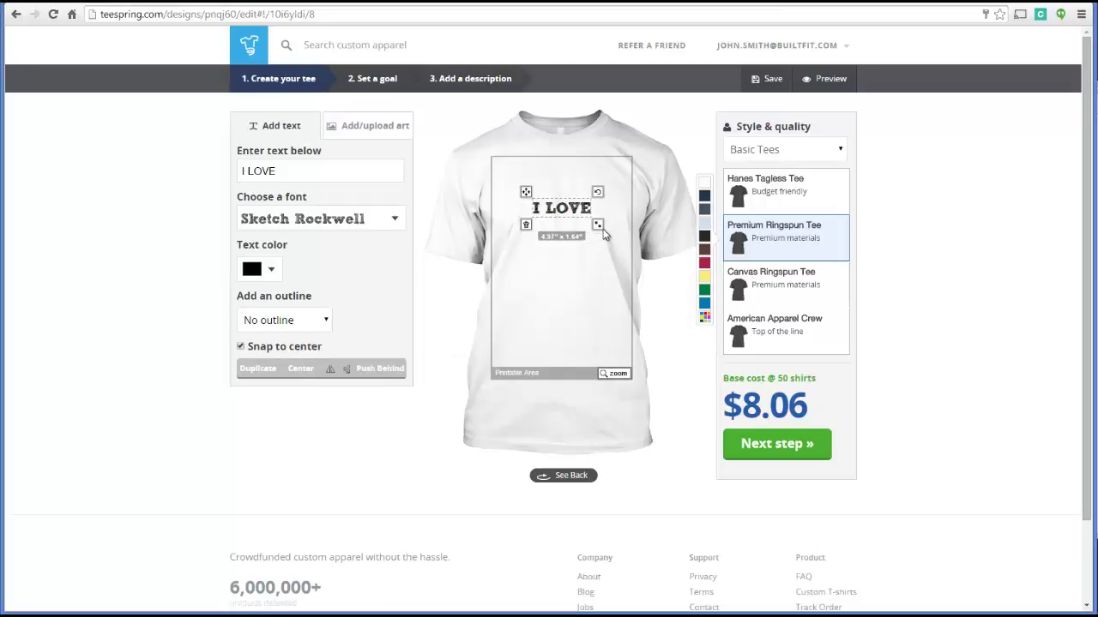
# Enlarge the "I LOVE" text to about 9 inches wide and move it up, centered near the top of the printable area
pyautogui.moveTo(604, 234)
pyautogui.mouseDown()
pyautogui.moveTo(634, 253)
pyautogui.moveTo(621, 243)
pyautogui.mouseUp()
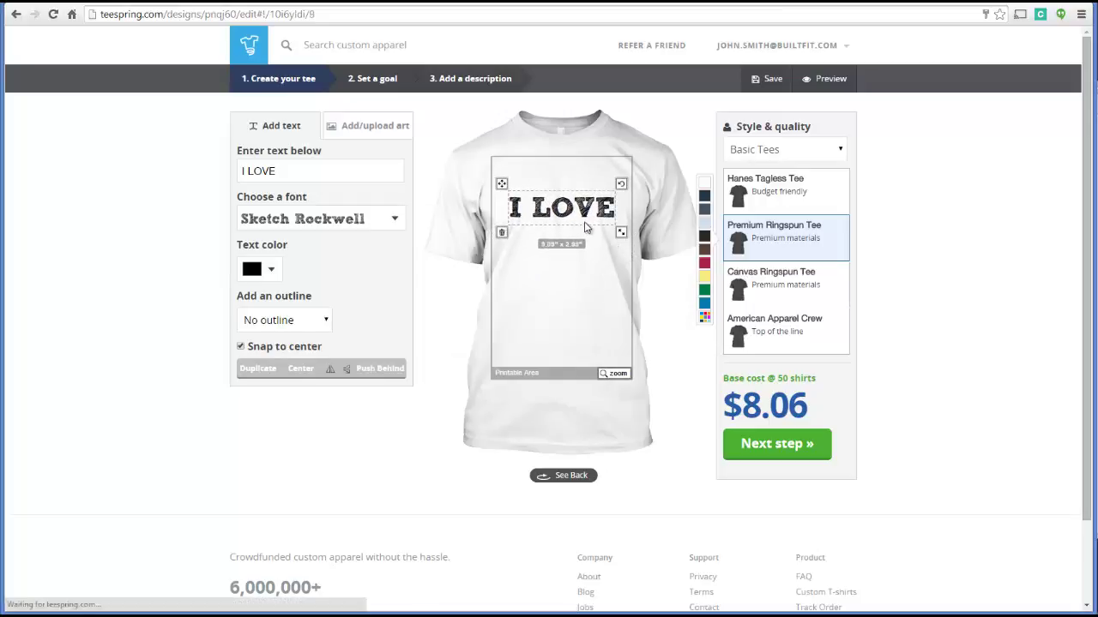
pyautogui.moveTo(562, 192); pyautogui.dragTo(559, 187)
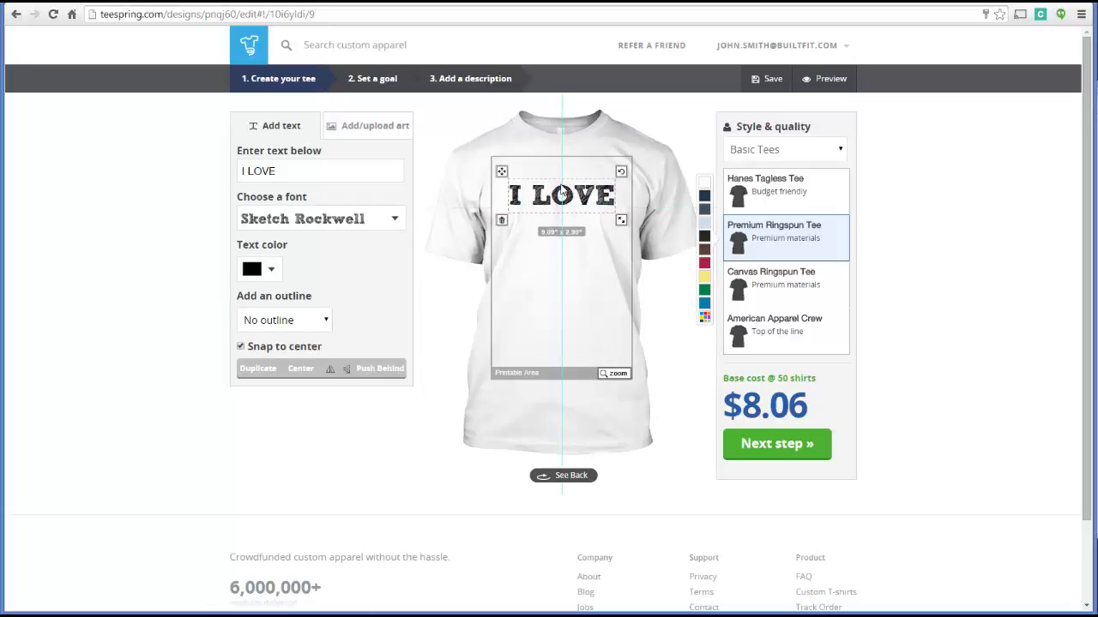
pyautogui.click(536, 282)
# Add the text "MY WIFE" in Sketch Rockwell, centered directly below "I LOVE" and about 8.9 inches wide
pyautogui.click(323, 170)
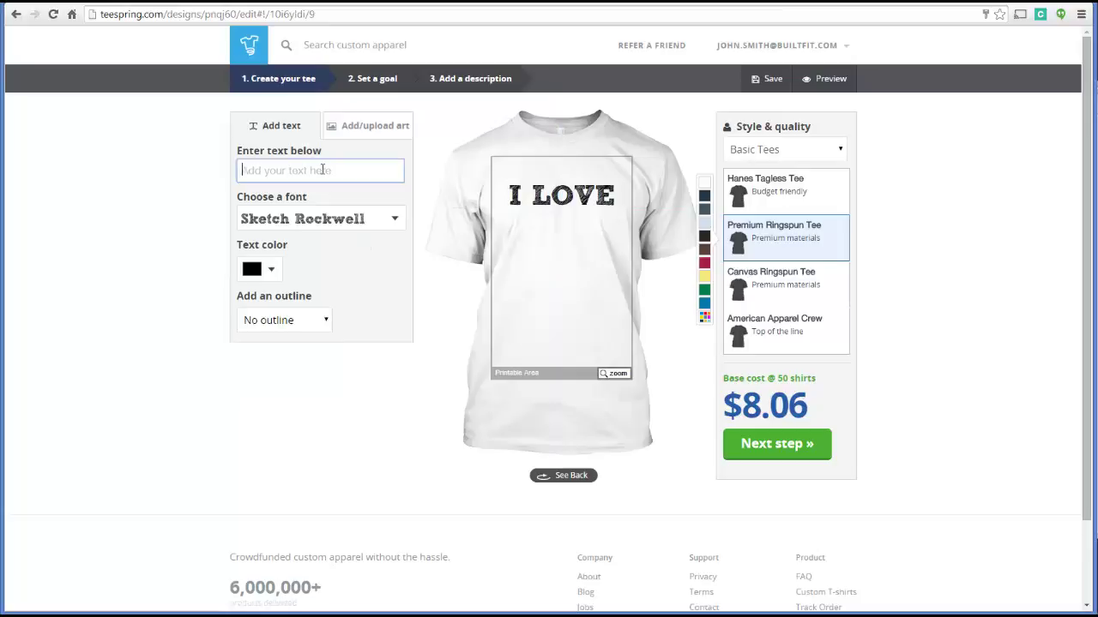
pyautogui.write('MY WIFE')
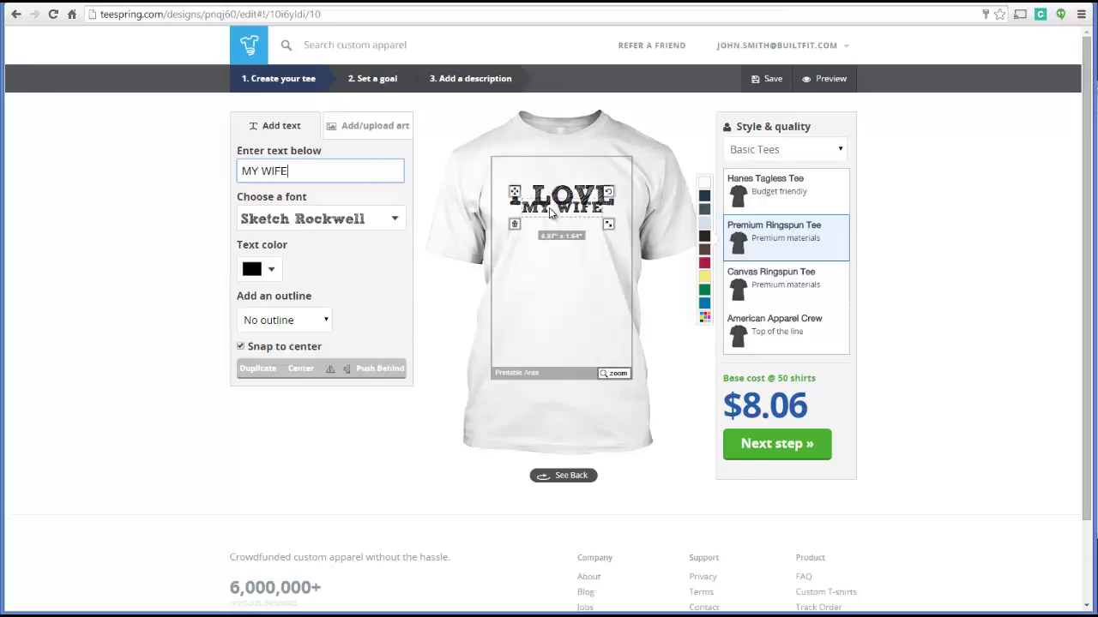
pyautogui.moveTo(552, 220); pyautogui.dragTo(562, 243)
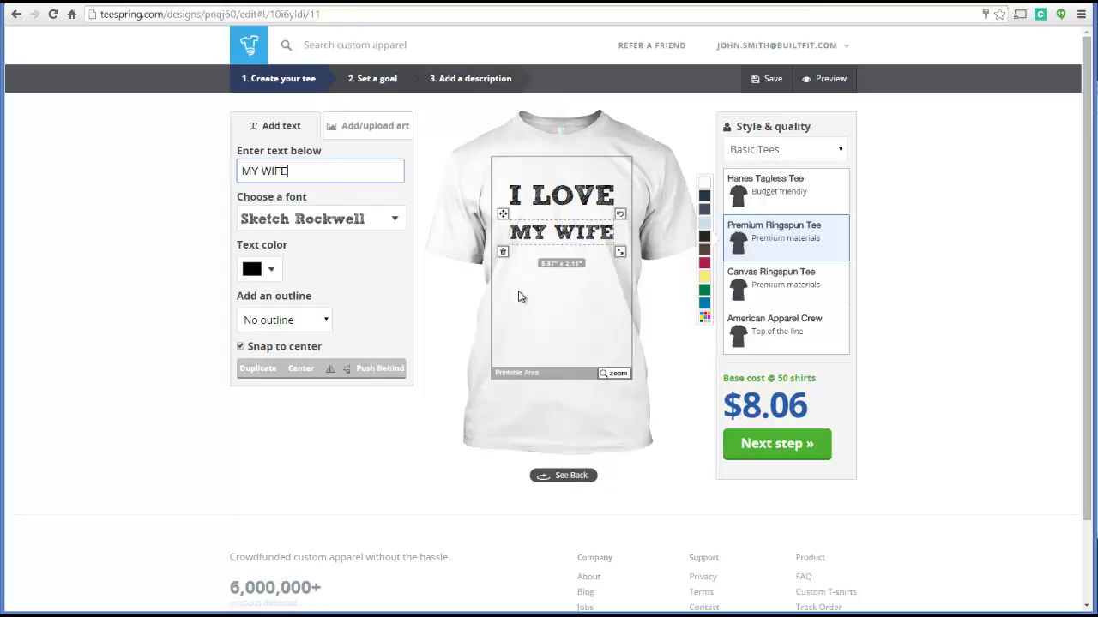
# Add a new text element reading "it when" to the shirt front
pyautogui.click(649, 309)
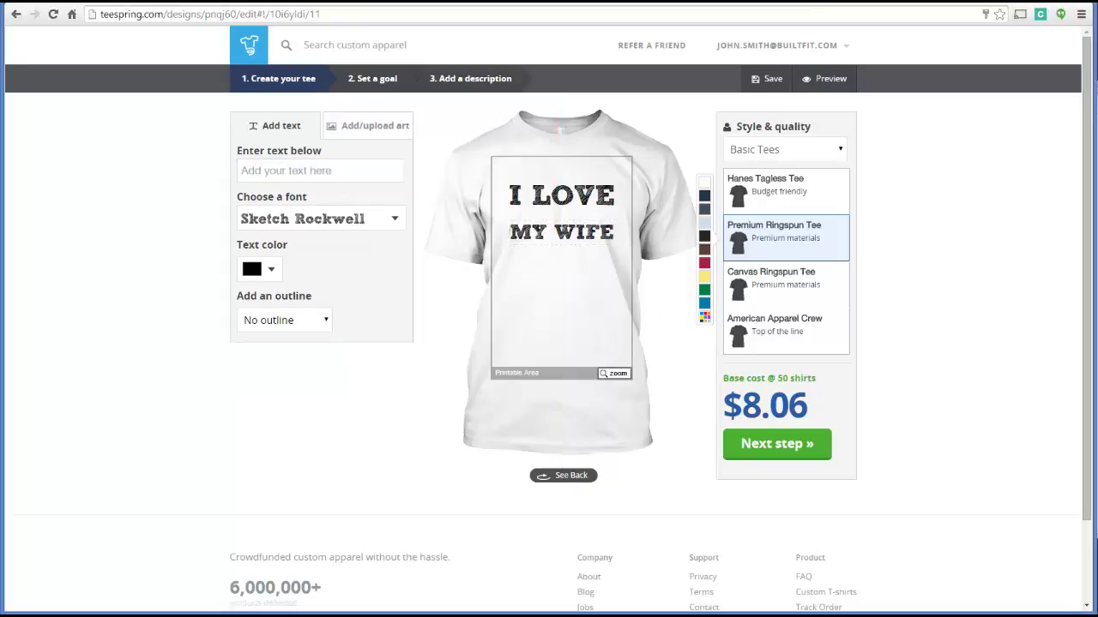
pyautogui.hotkey('alt', 'Tab')
pyautogui.click(410, 402)
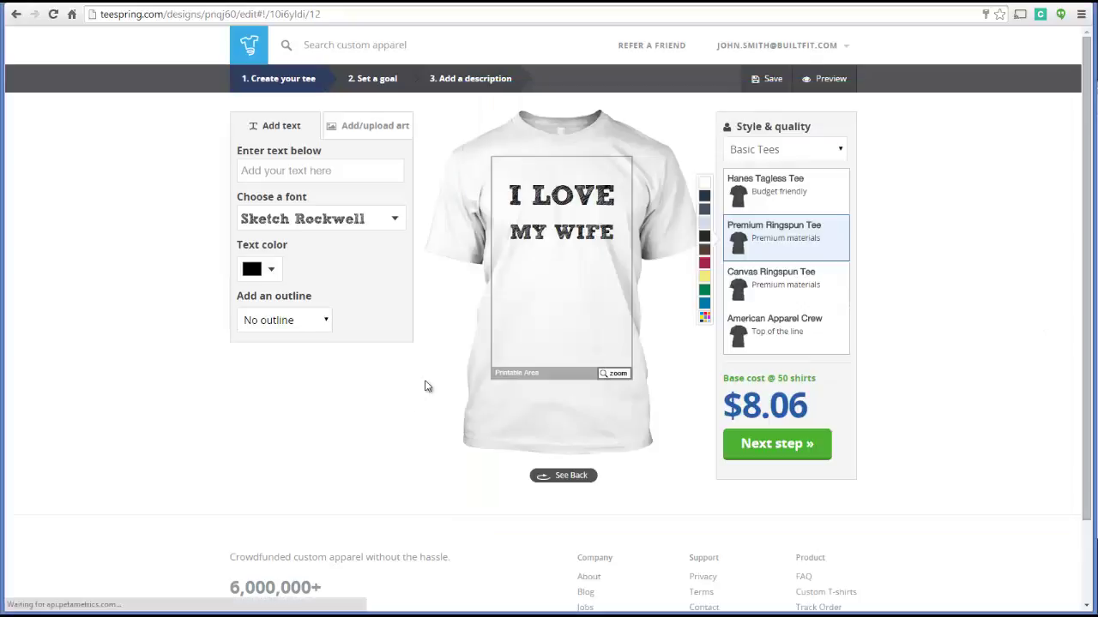
pyautogui.click(325, 172)
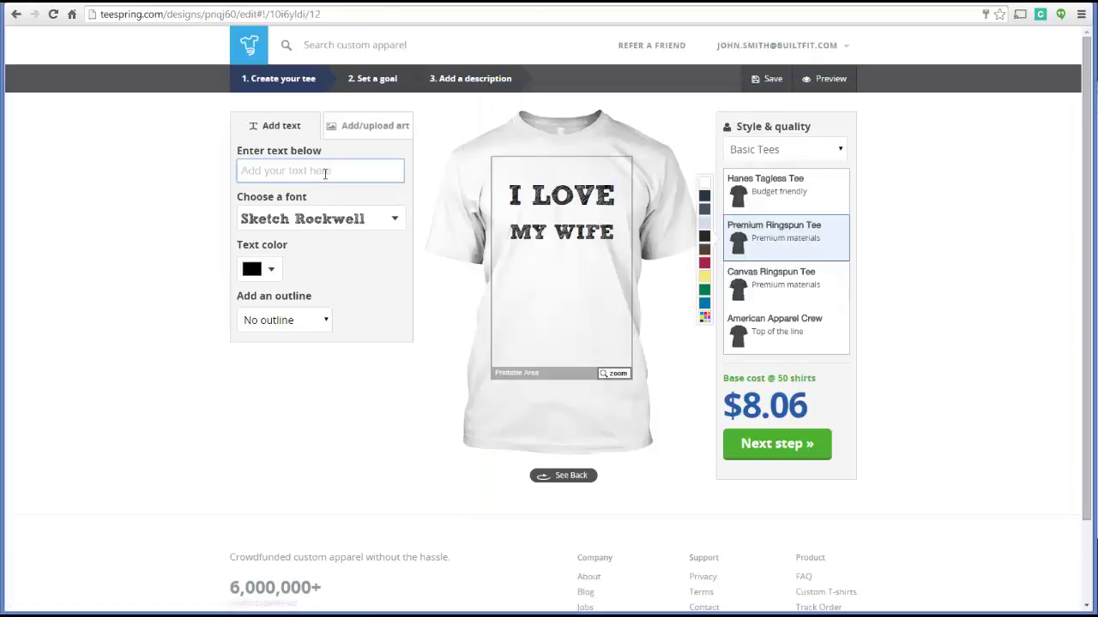
pyautogui.write('it when')
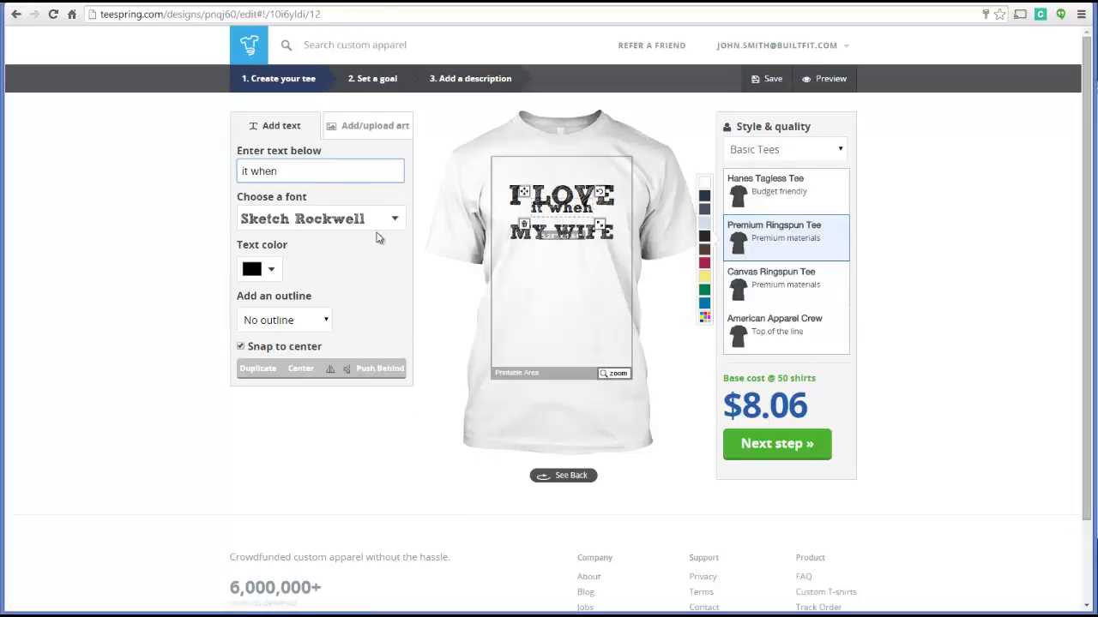
# Try the handwritten font Watermark on the "it when" text and move it between "I LOVE" and "MY WIFE"
pyautogui.click(396, 223)
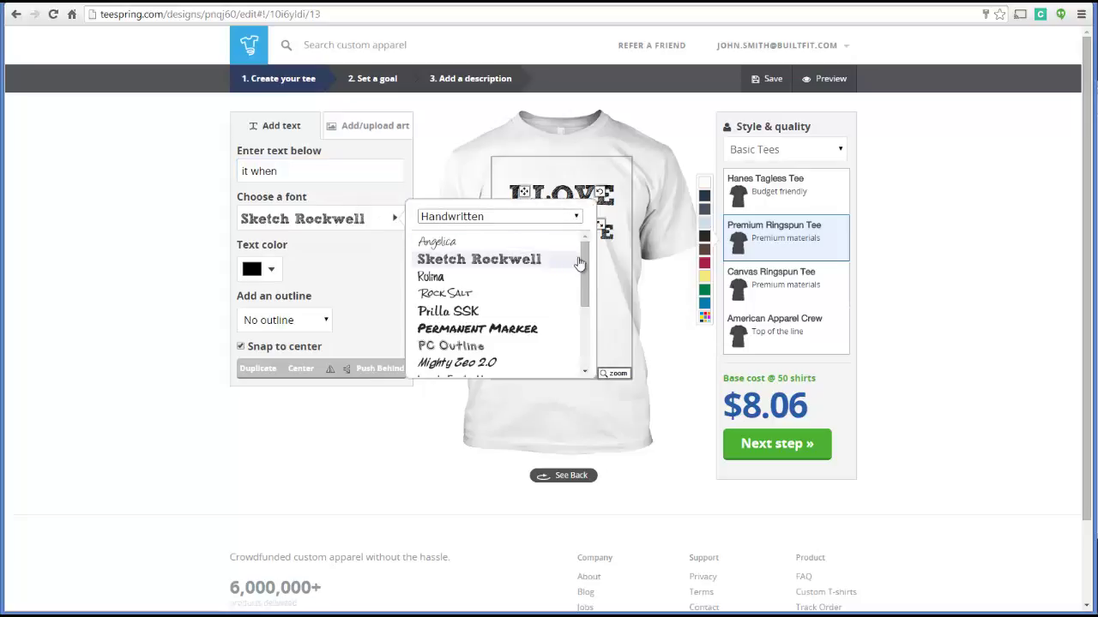
pyautogui.scroll(-3, 580, 293)
pyautogui.scroll(-1, 576, 319)
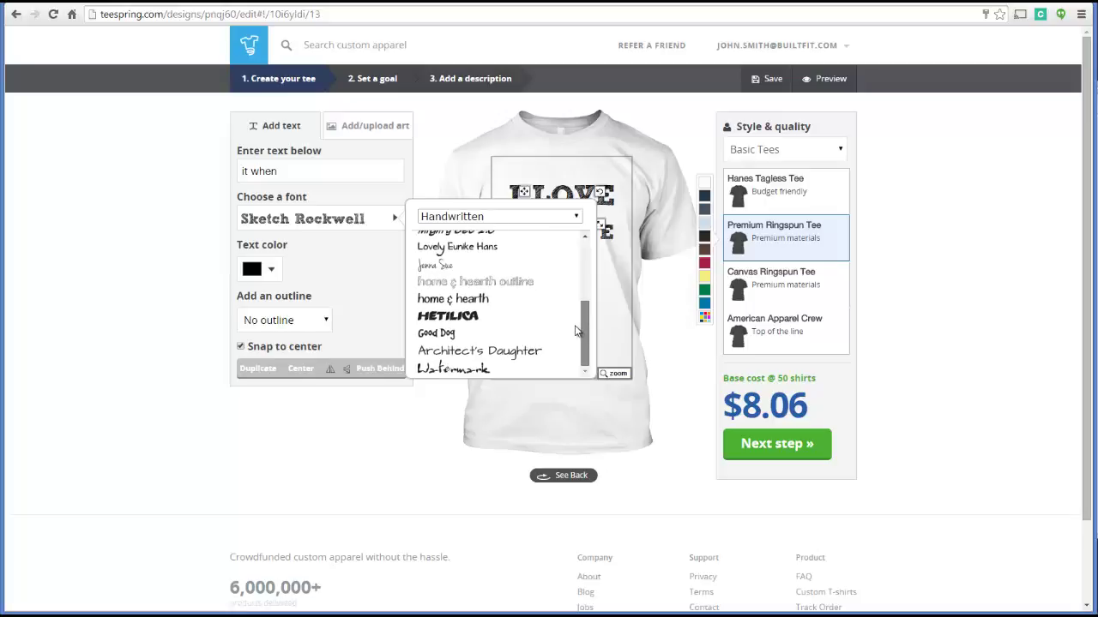
pyautogui.scroll(4, 578, 308)
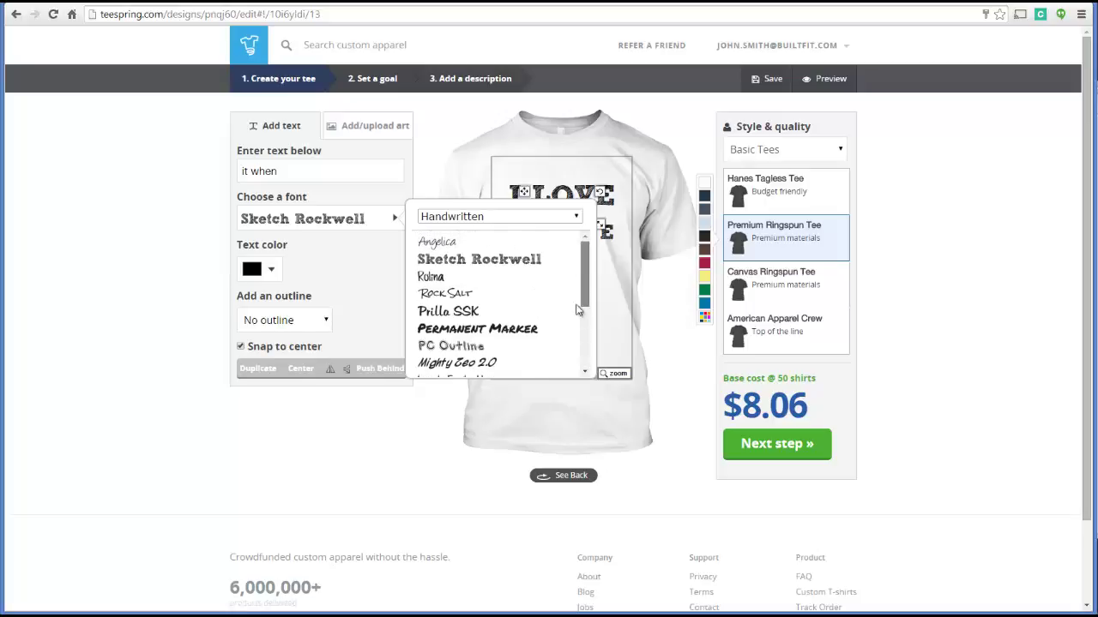
pyautogui.scroll(-4, 578, 308)
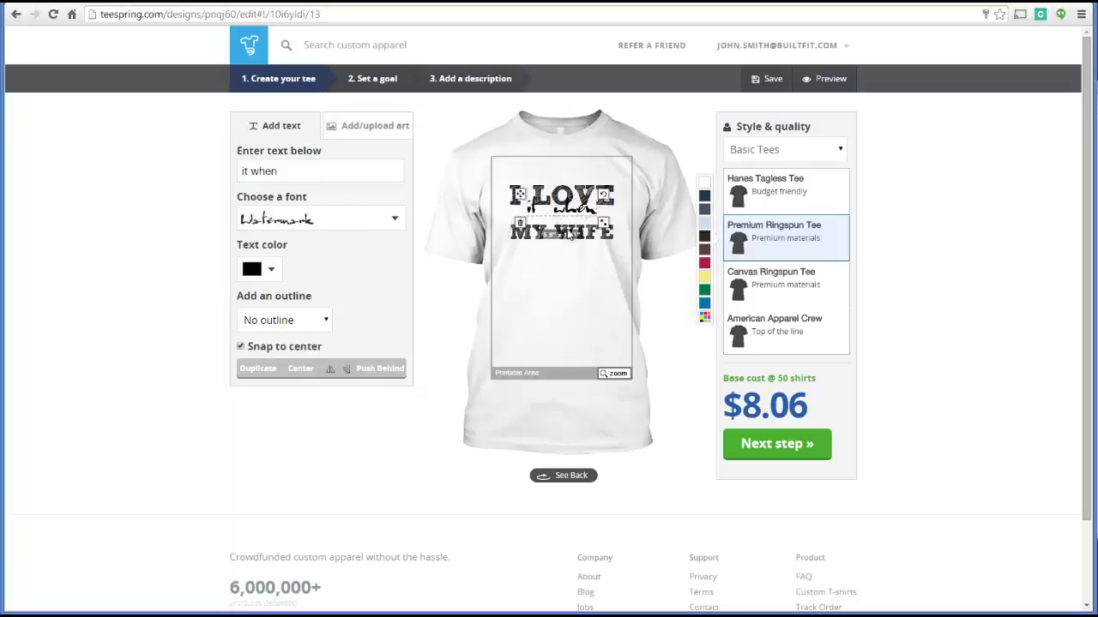
pyautogui.moveTo(606, 236); pyautogui.dragTo(590, 221)
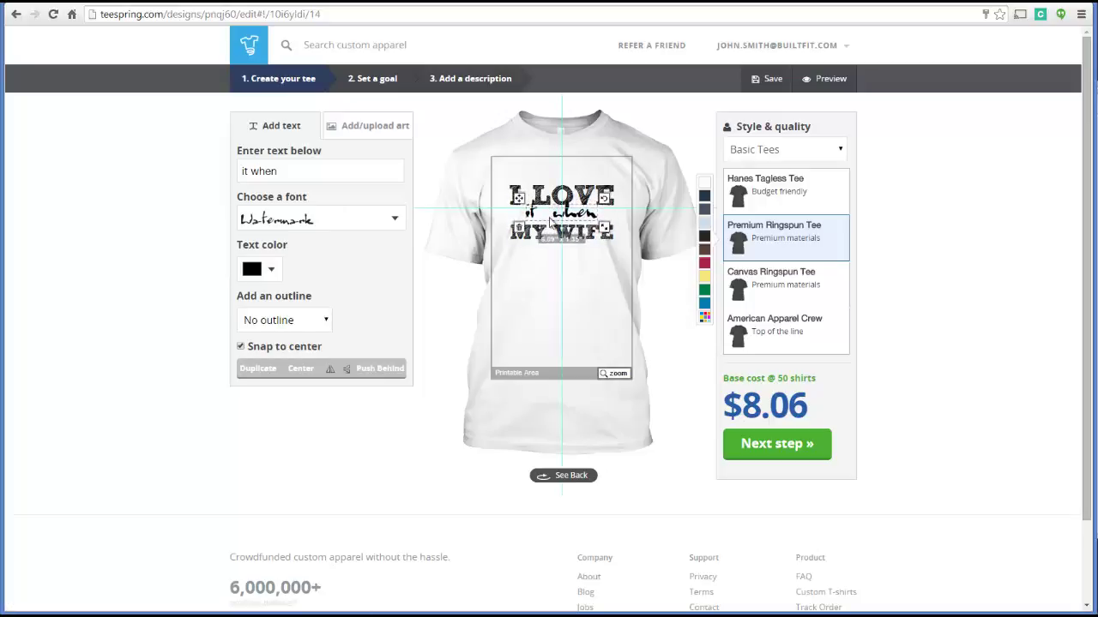
# Set the "it when" text to the Angelica font and size it about 3.8 inches wide, centered between "I LOVE" and "MY WIFE"
pyautogui.click(395, 219)
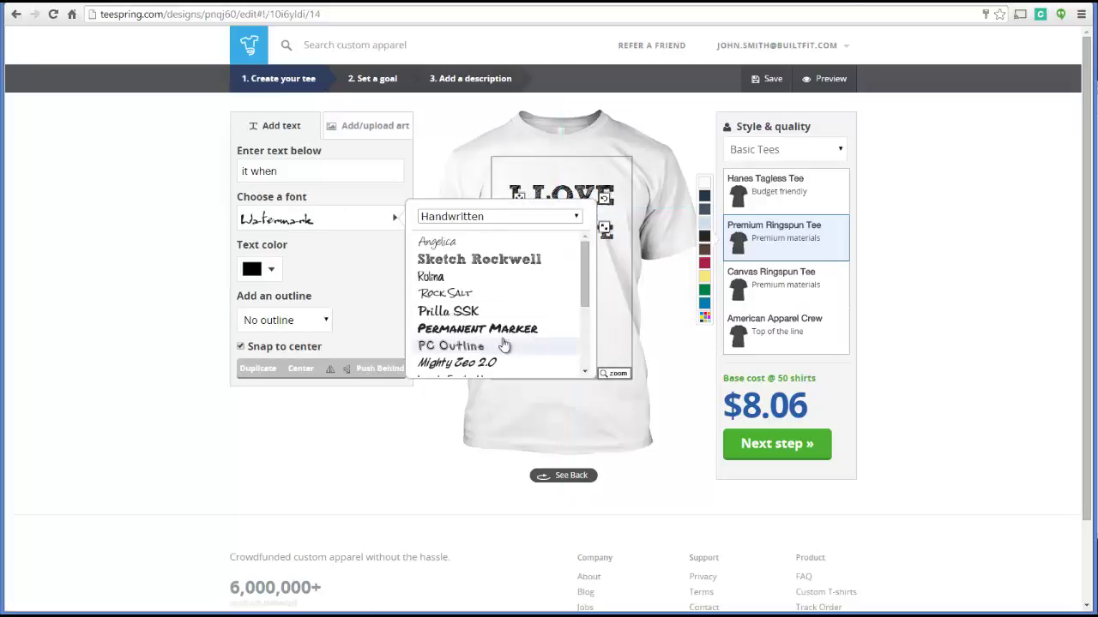
pyautogui.click(457, 243)
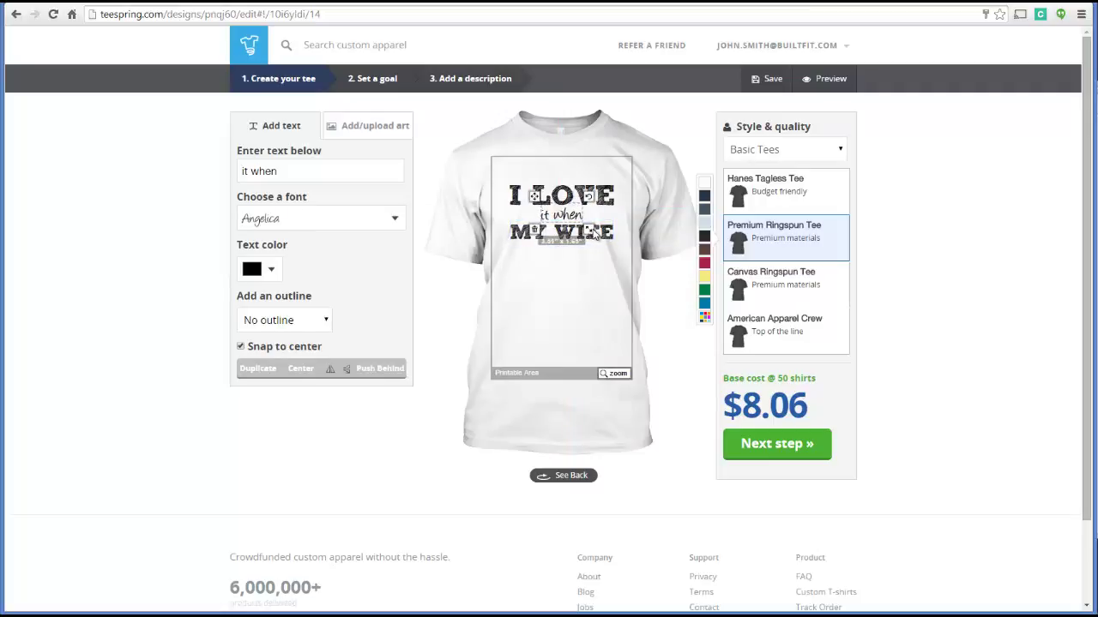
pyautogui.click(577, 271)
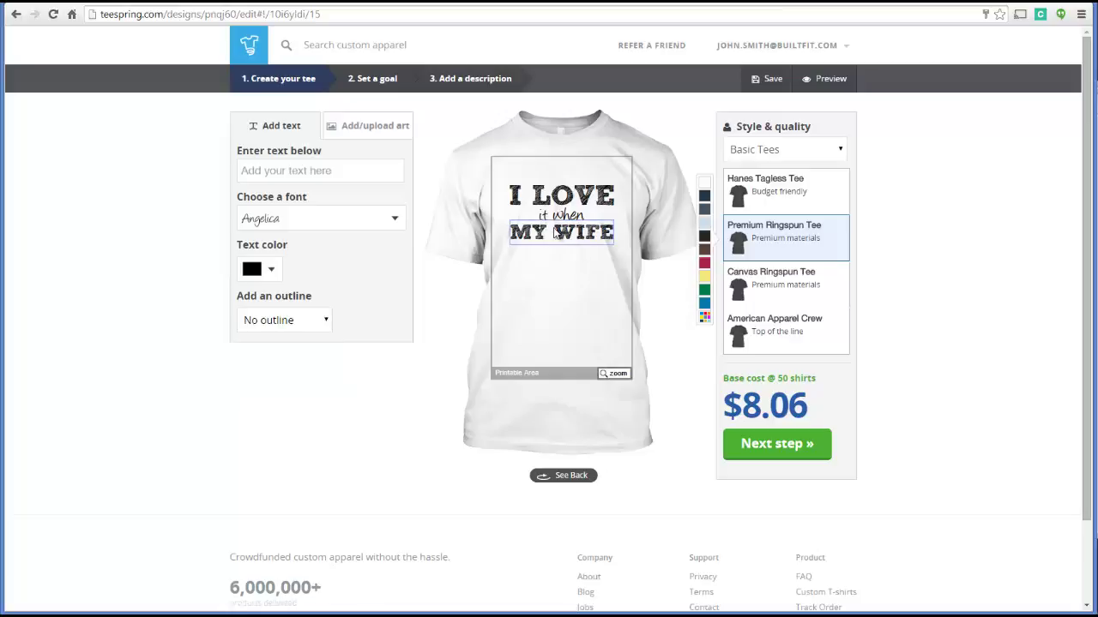
# Color the "it when" text red and adjust its size to fit between "I LOVE" and "MY WIFE"
pyautogui.click(564, 218)
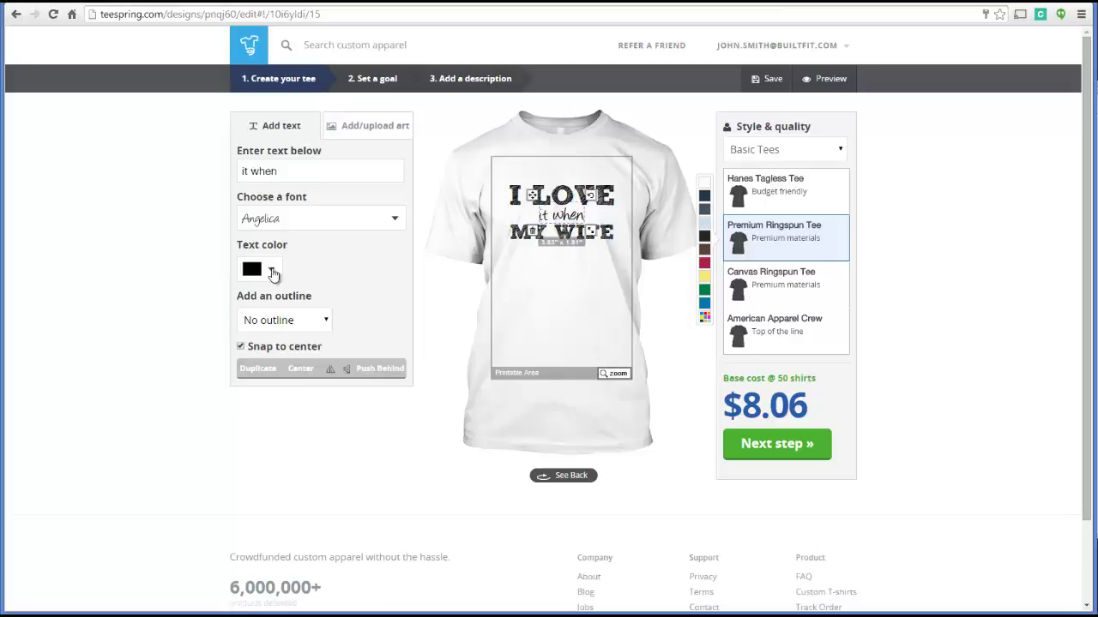
pyautogui.click(273, 271)
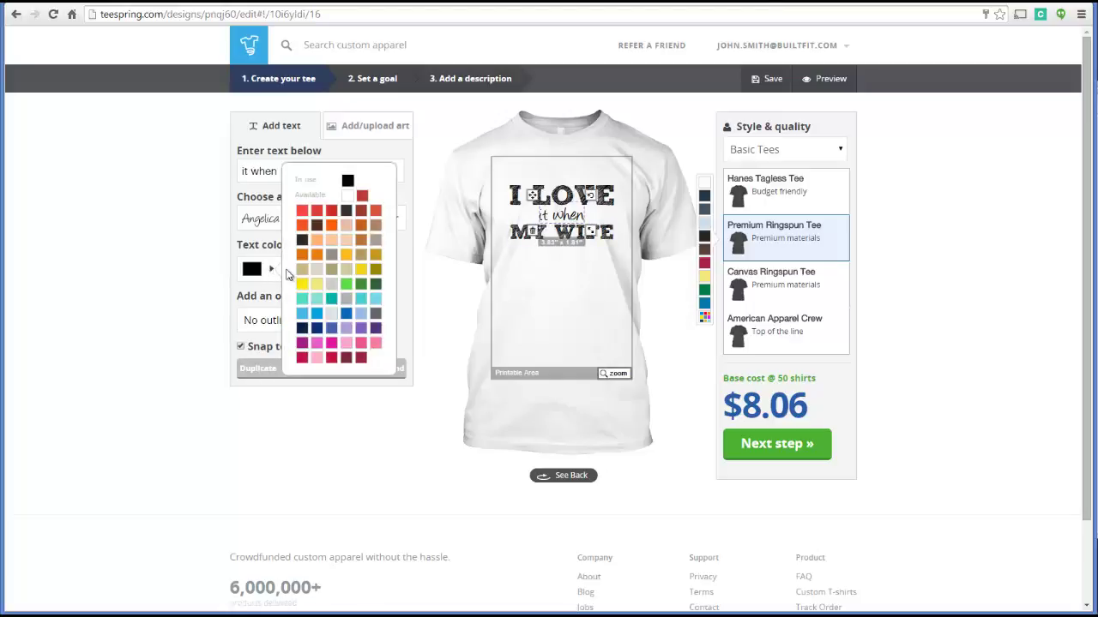
pyautogui.click(318, 212)
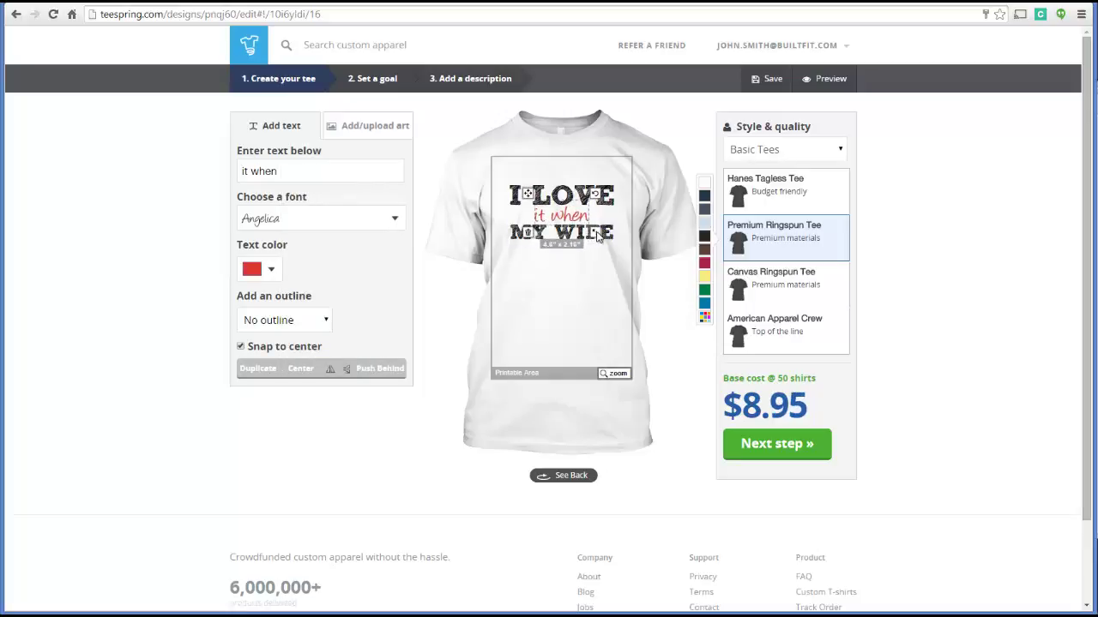
pyautogui.click(574, 283)
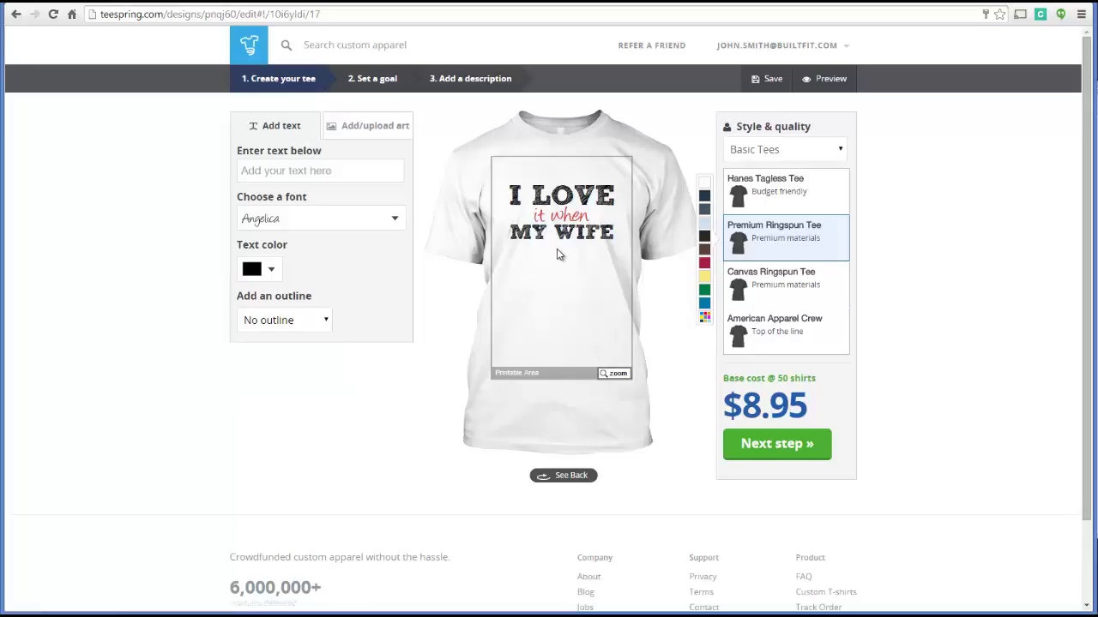
pyautogui.click(590, 225)
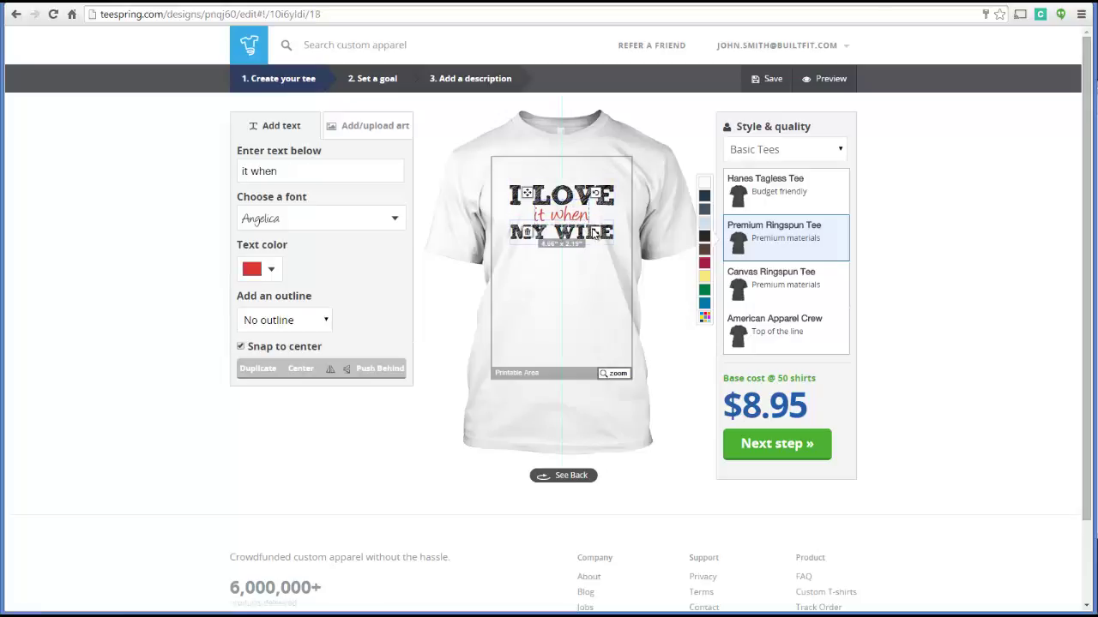
pyautogui.click(583, 266)
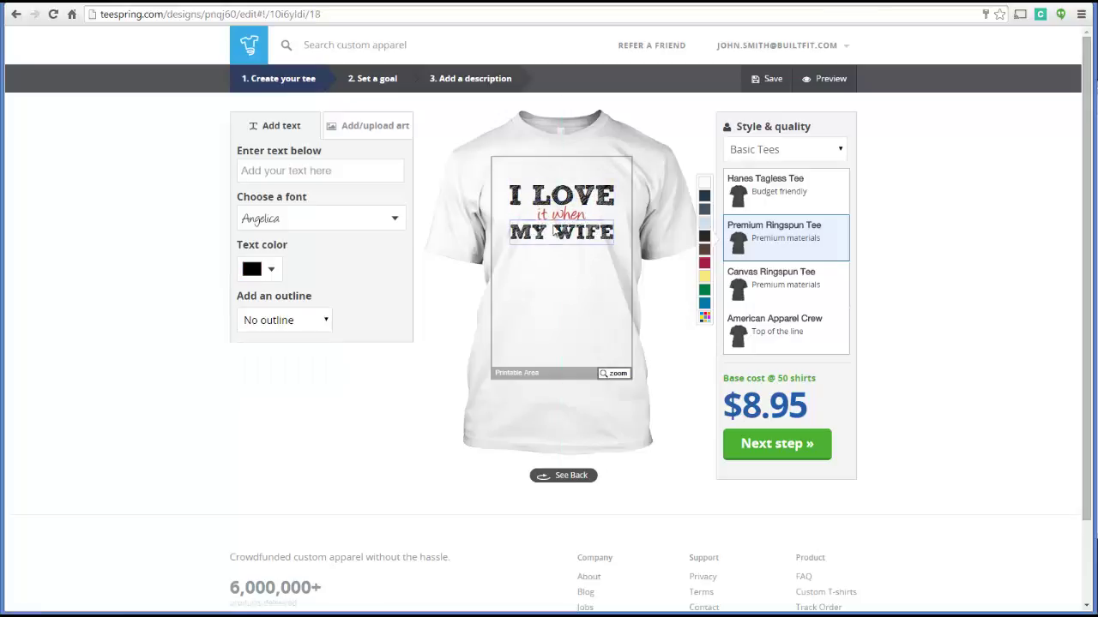
# Add the text "lets me fish" in red Angelica, about 5.8 inches wide, directly below "MY WIFE"
pyautogui.click(314, 171)
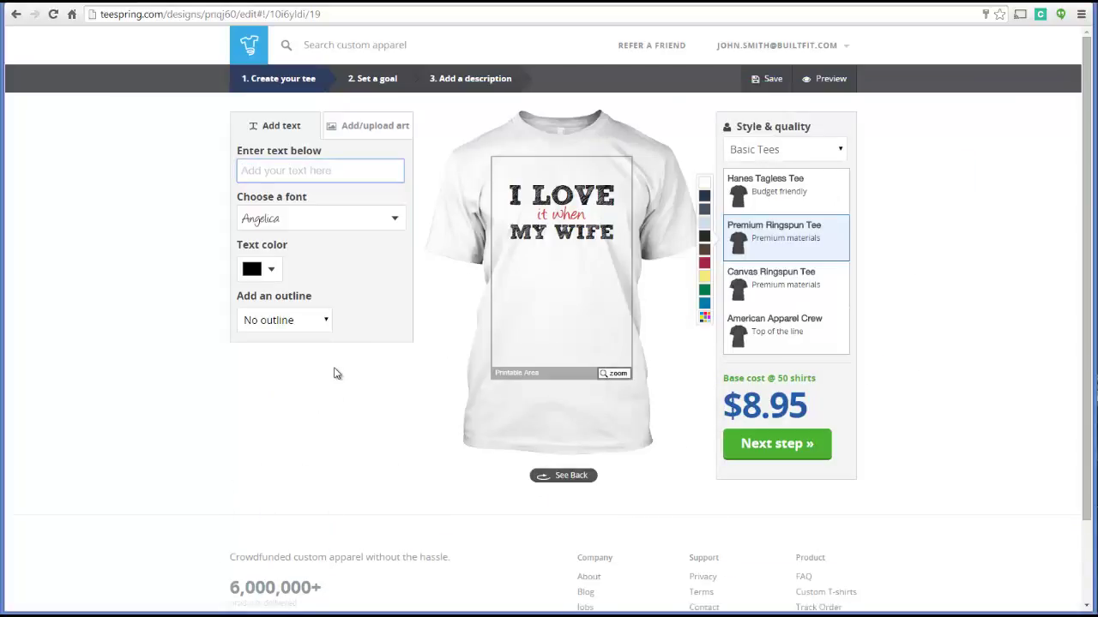
pyautogui.write('lets me fish')
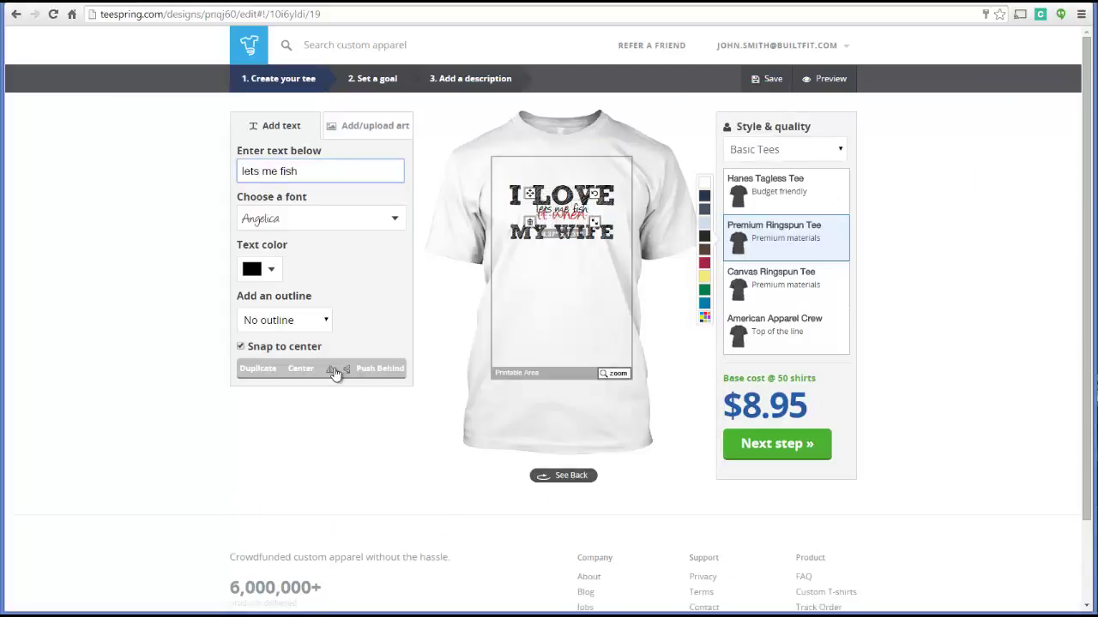
pyautogui.click(271, 273)
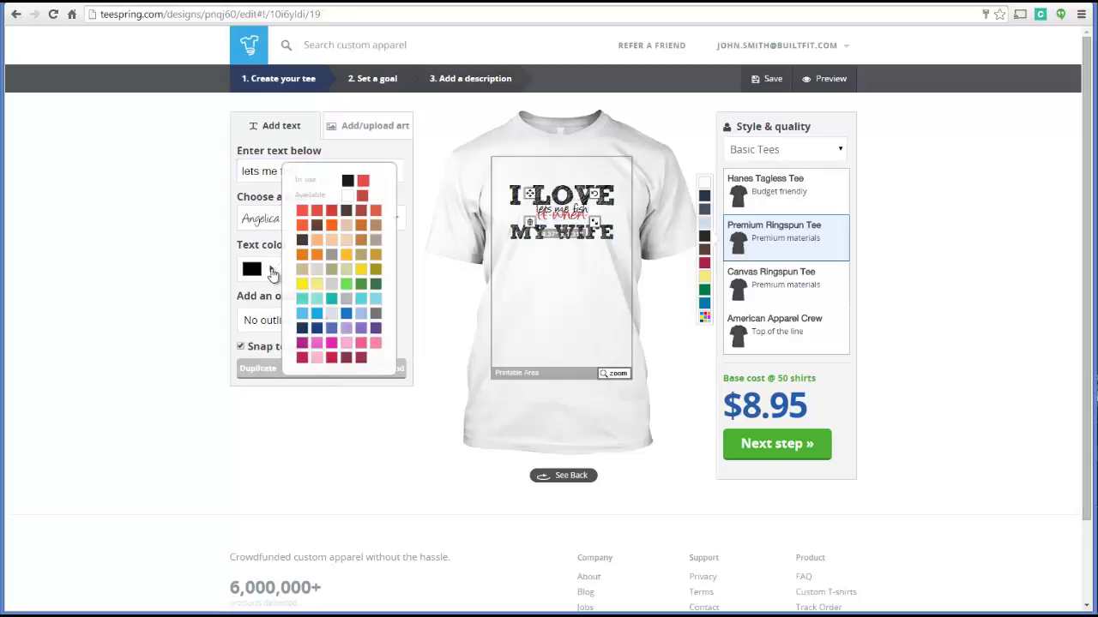
pyautogui.click(317, 212)
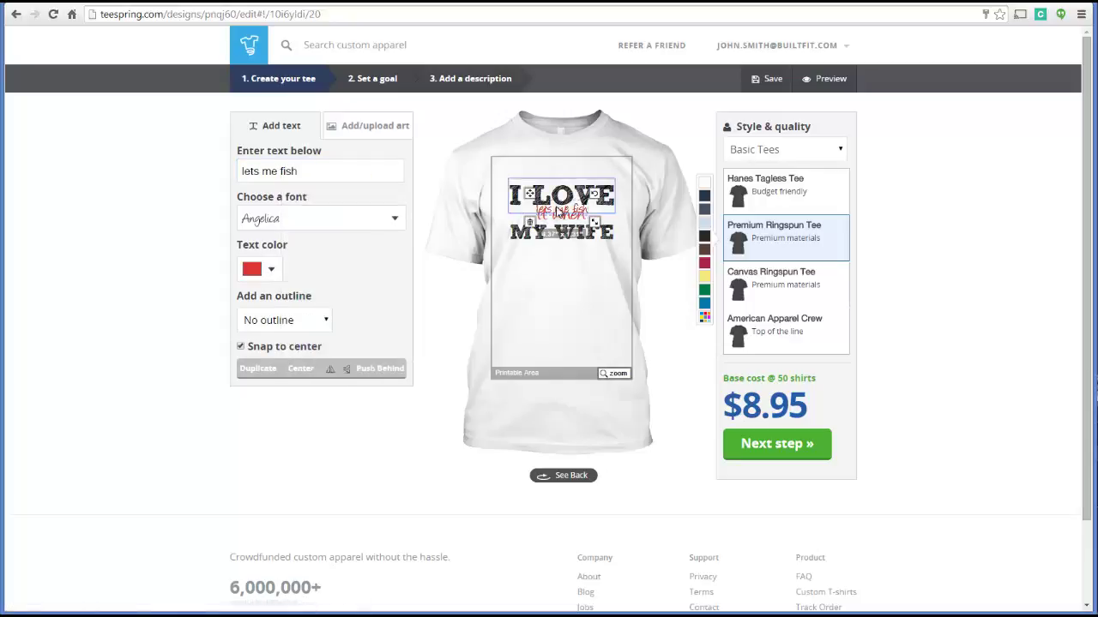
pyautogui.moveTo(561, 211); pyautogui.dragTo(600, 267)
pyautogui.click(575, 299)
# Add a period to the end of the "lets me fish" text, keeping it just below "MY WIFE"
pyautogui.click(342, 173)
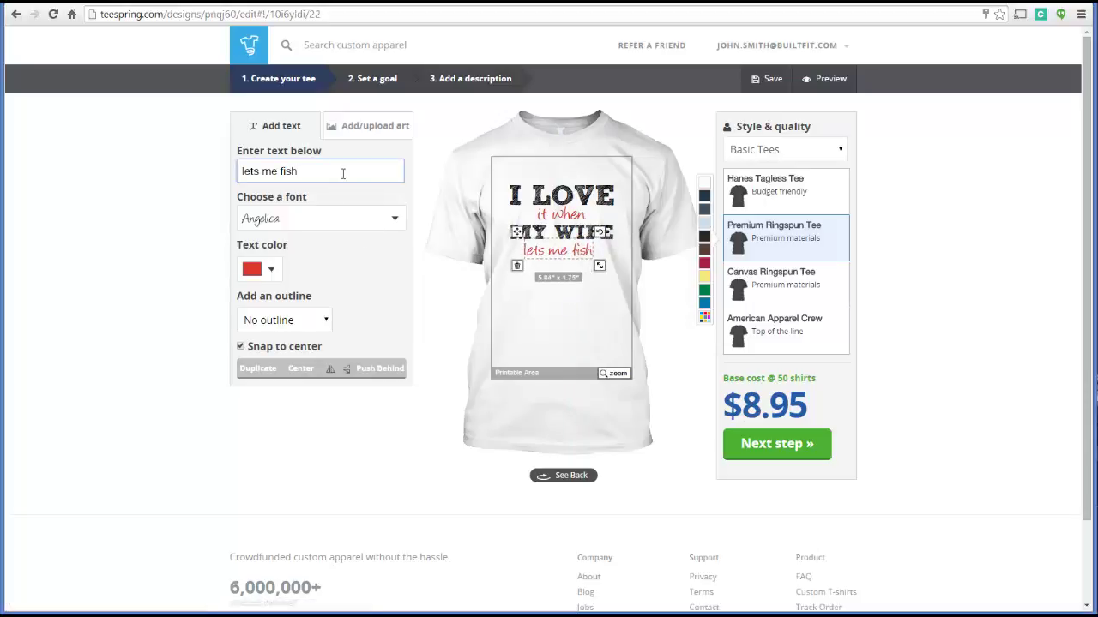
pyautogui.write('.')
pyautogui.click(547, 313)
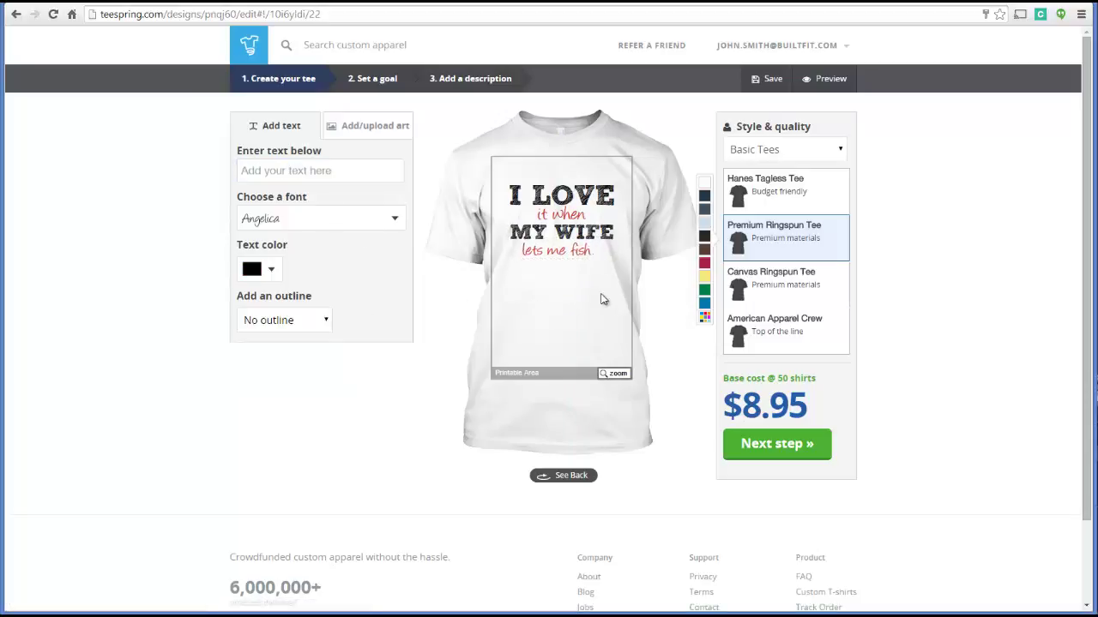
pyautogui.moveTo(571, 260); pyautogui.dragTo(571, 262)
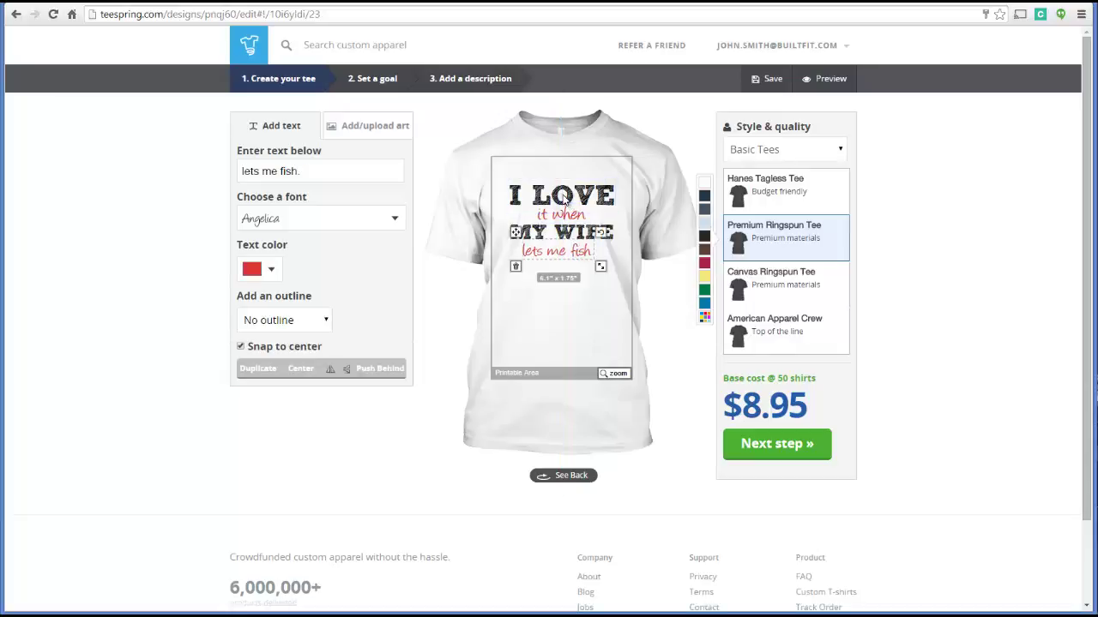
# Move the "I LOVE" text slightly up and enlarge it a little, keeping it centered within the printable area
pyautogui.moveTo(568, 204)
pyautogui.mouseDown()
pyautogui.moveTo(567, 172)
pyautogui.moveTo(556, 202)
pyautogui.mouseUp()
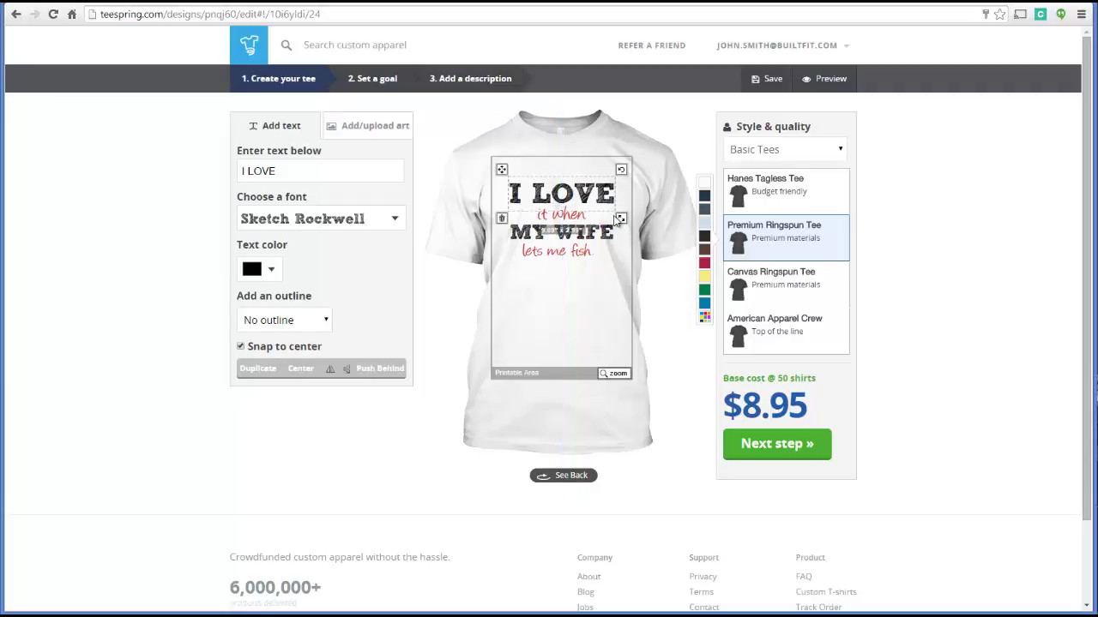
pyautogui.moveTo(622, 220); pyautogui.dragTo(652, 231)
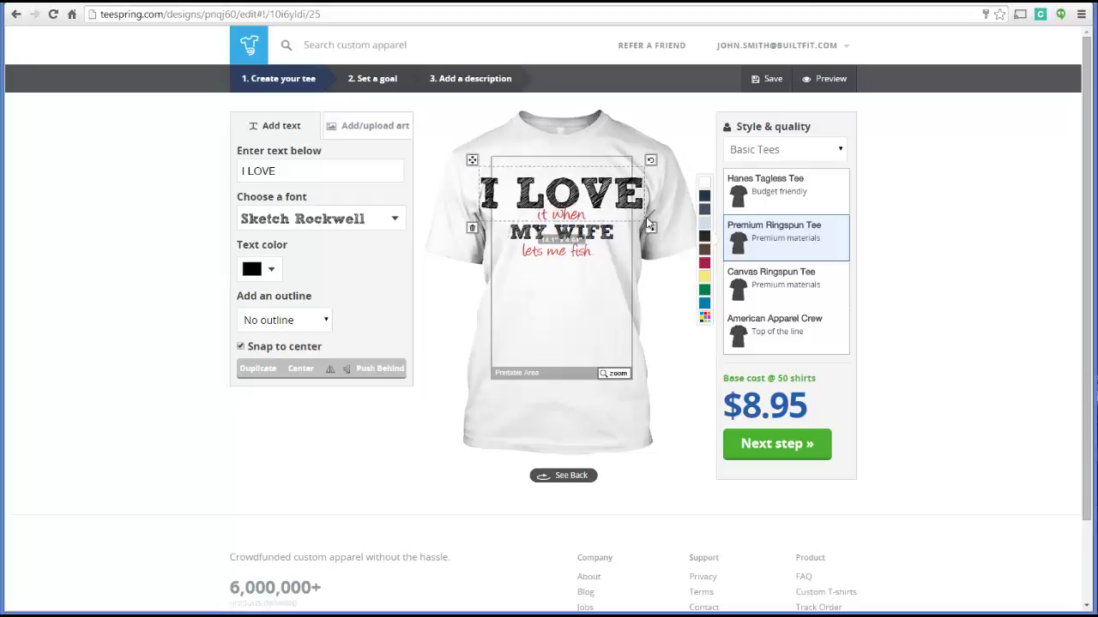
pyautogui.moveTo(650, 226); pyautogui.dragTo(625, 197)
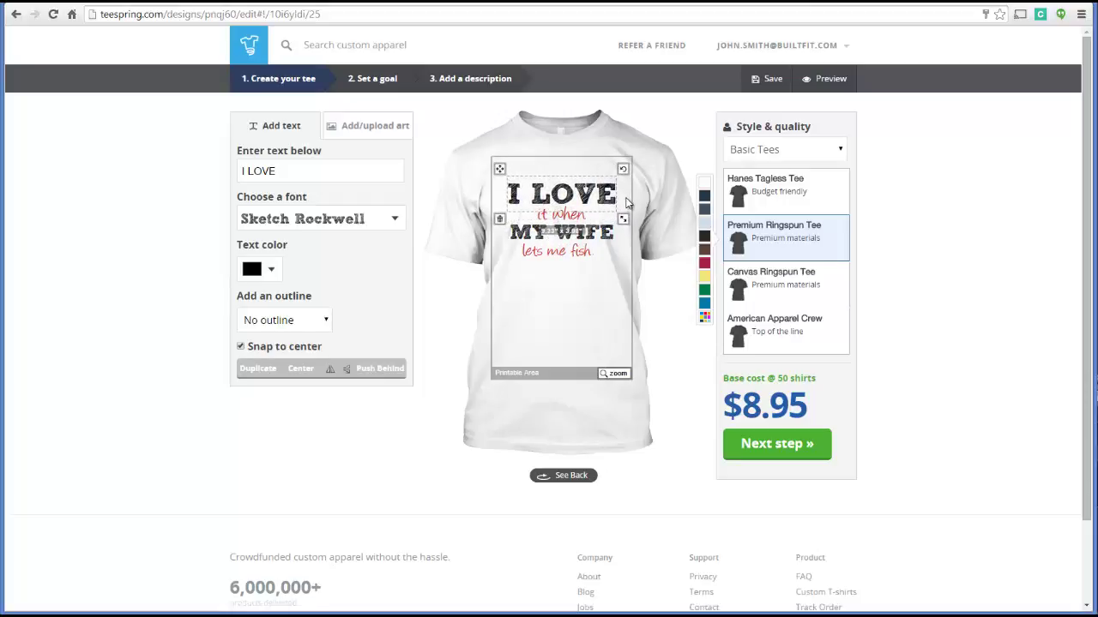
pyautogui.click(575, 339)
# Enlarge the "MY WIFE" text slightly wider than "I LOVE" and center "lets me fish." beneath it
pyautogui.click(566, 239)
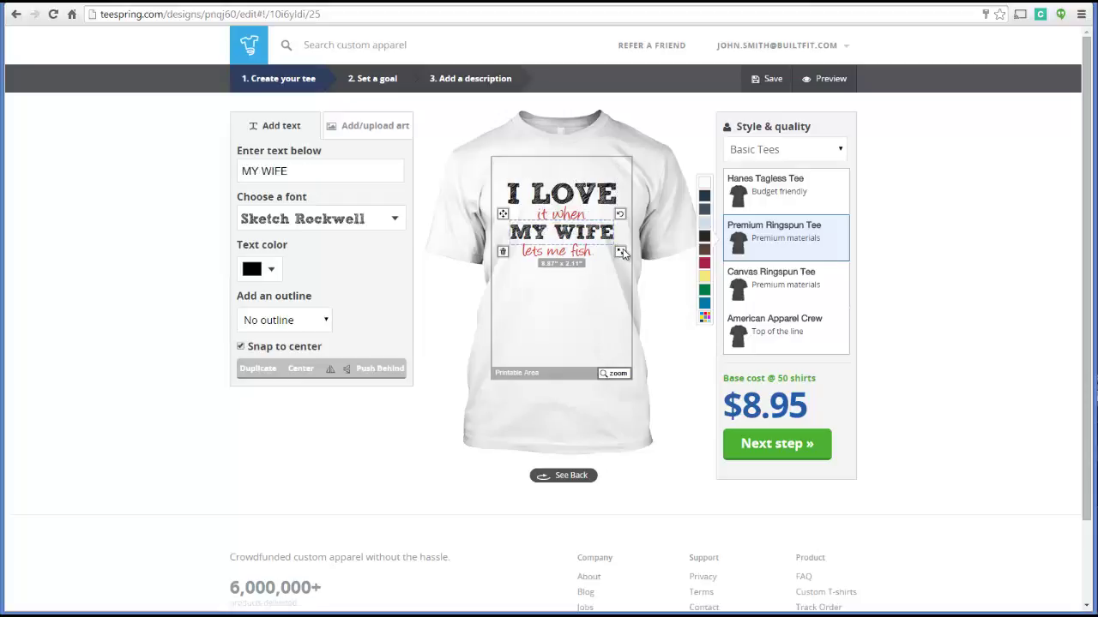
pyautogui.moveTo(624, 254); pyautogui.dragTo(629, 258)
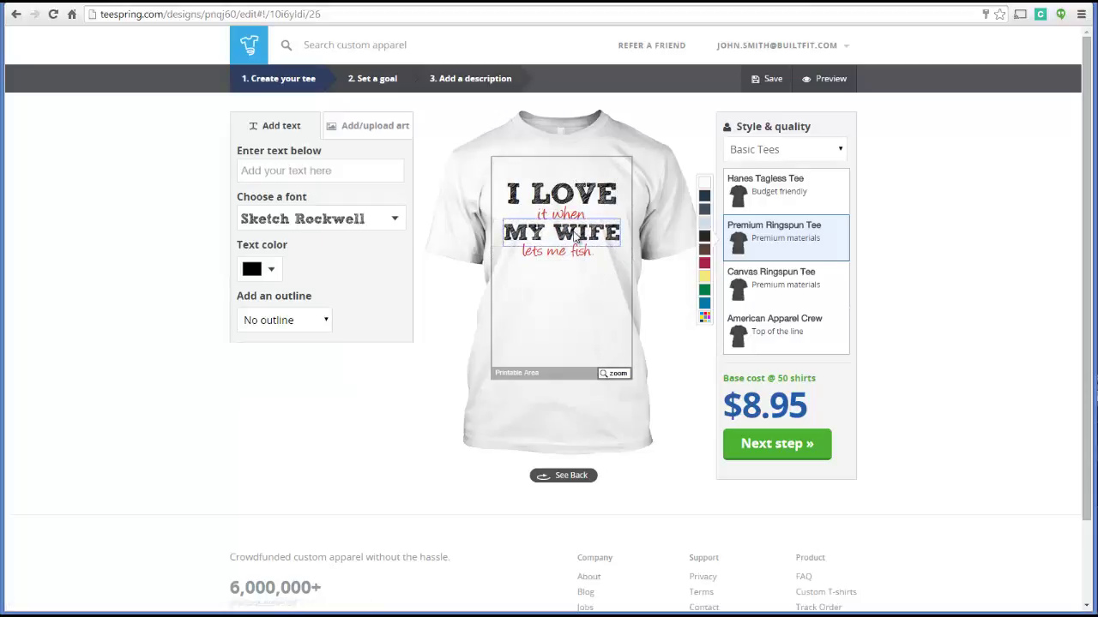
pyautogui.moveTo(559, 260); pyautogui.dragTo(560, 258)
pyautogui.click(606, 314)
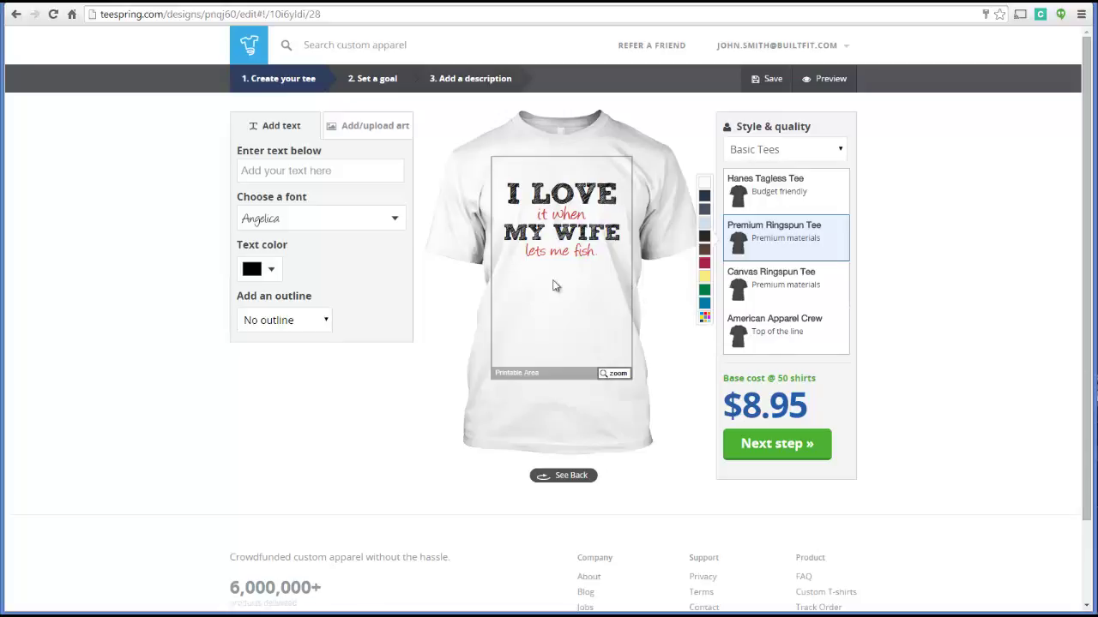
# Add the black standing fisherman silhouette artwork, shrink it to about 3.7 inches tall, and place it centered below "lets me fish."
pyautogui.click(371, 142)
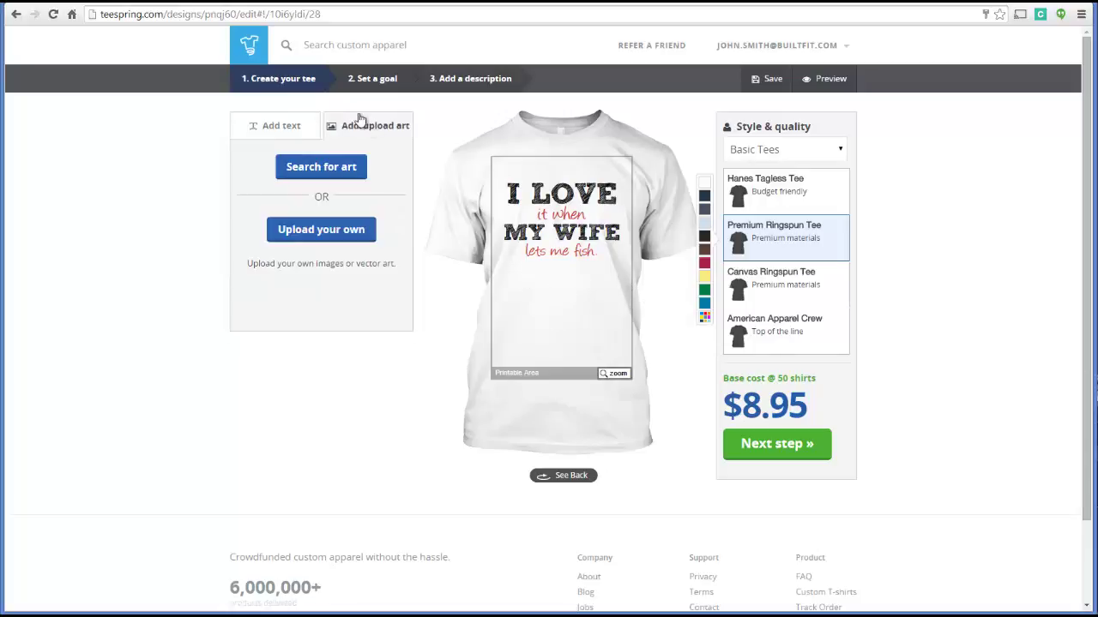
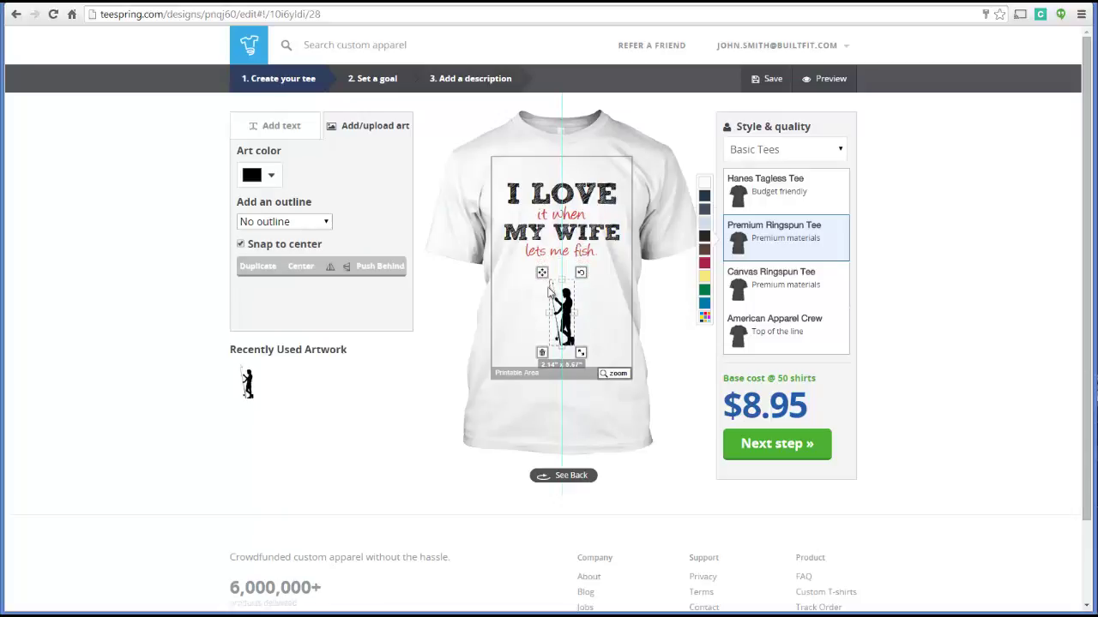
pyautogui.moveTo(581, 350); pyautogui.dragTo(565, 287)
pyautogui.click(603, 331)
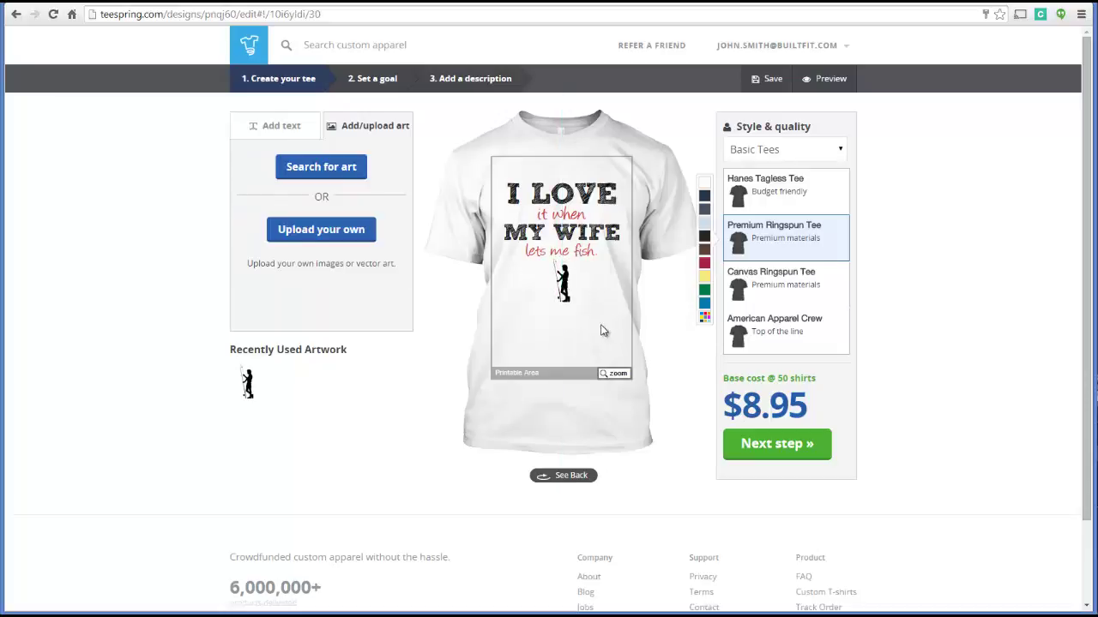
pyautogui.click(571, 291)
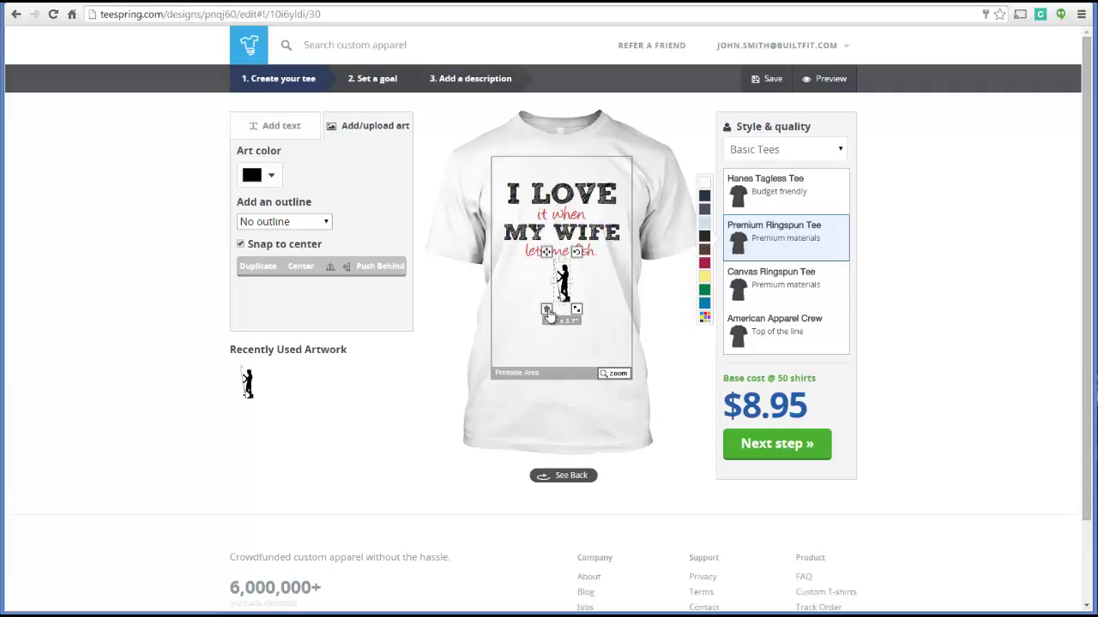
# Replace the standing fisherman with the black silhouette of a fisherman seated on rocks, shrunk to about 3.75 inches wide, below "lets me fish."
pyautogui.click(546, 310)
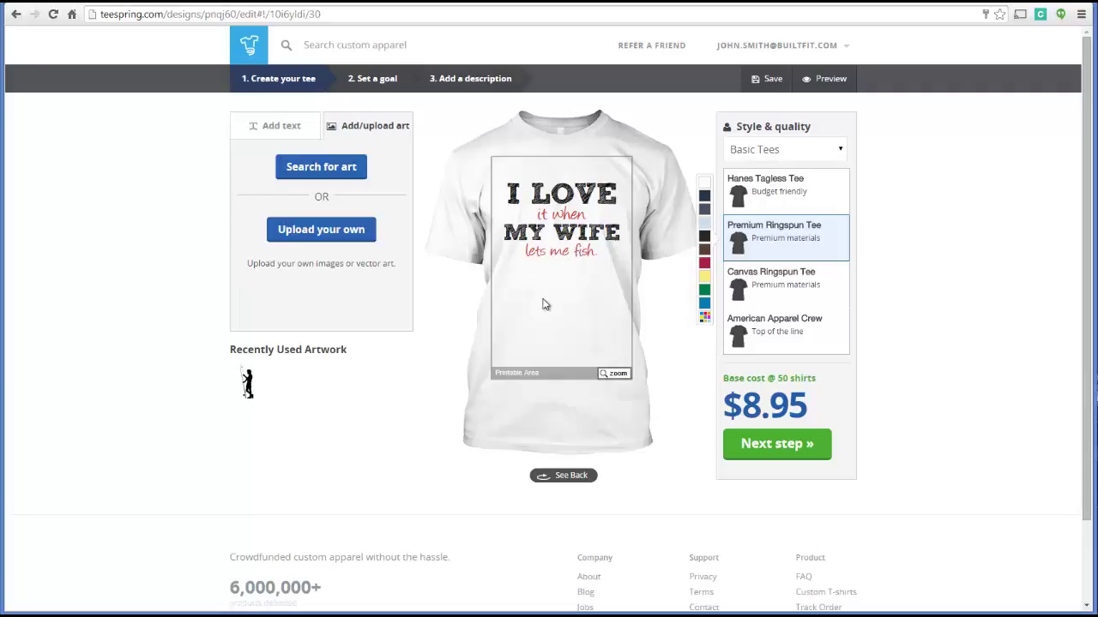
pyautogui.click(355, 167)
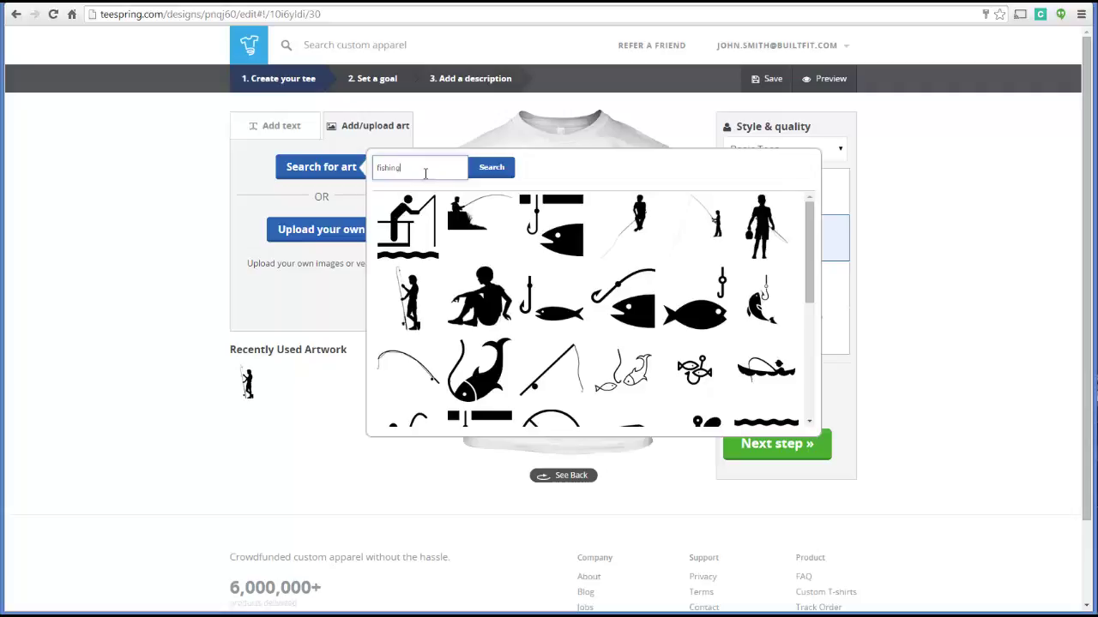
pyautogui.click(470, 225)
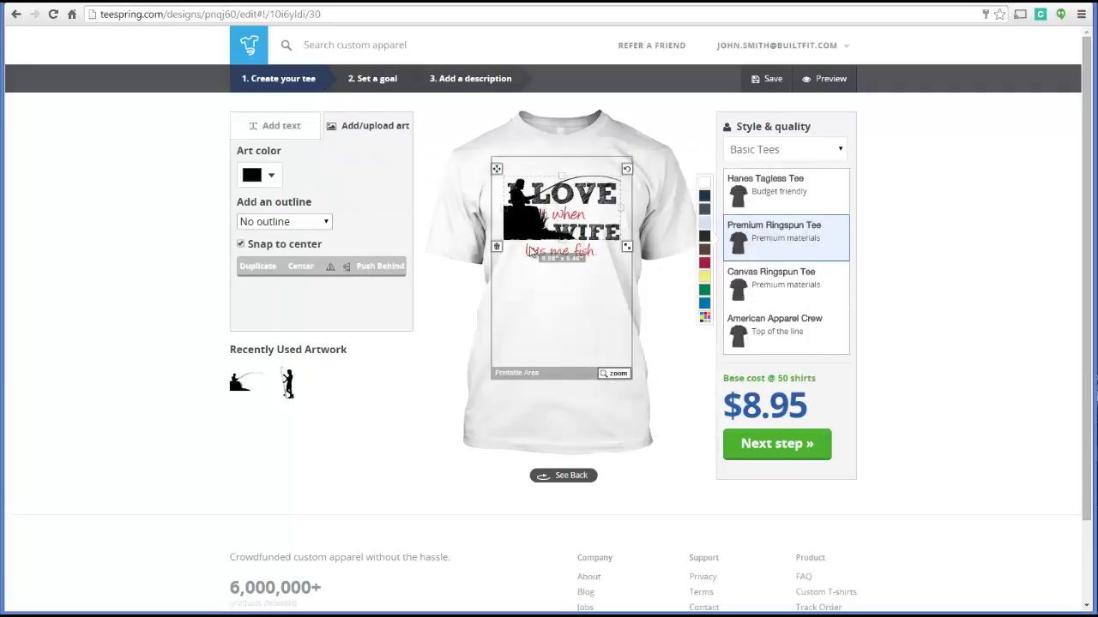
pyautogui.moveTo(600, 231); pyautogui.dragTo(582, 312)
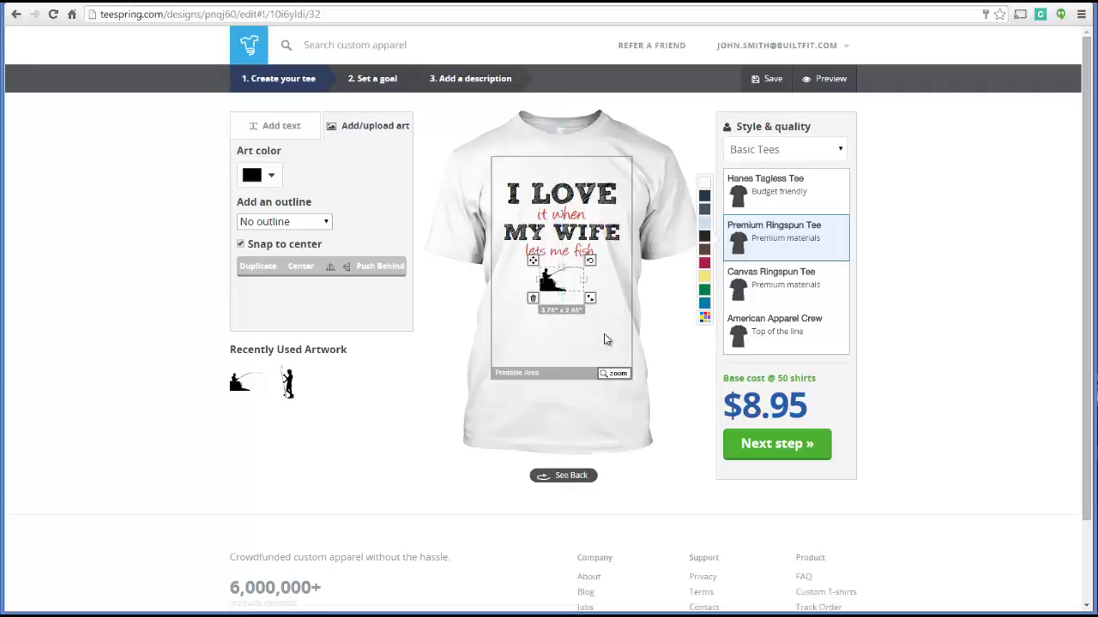
pyautogui.click(604, 332)
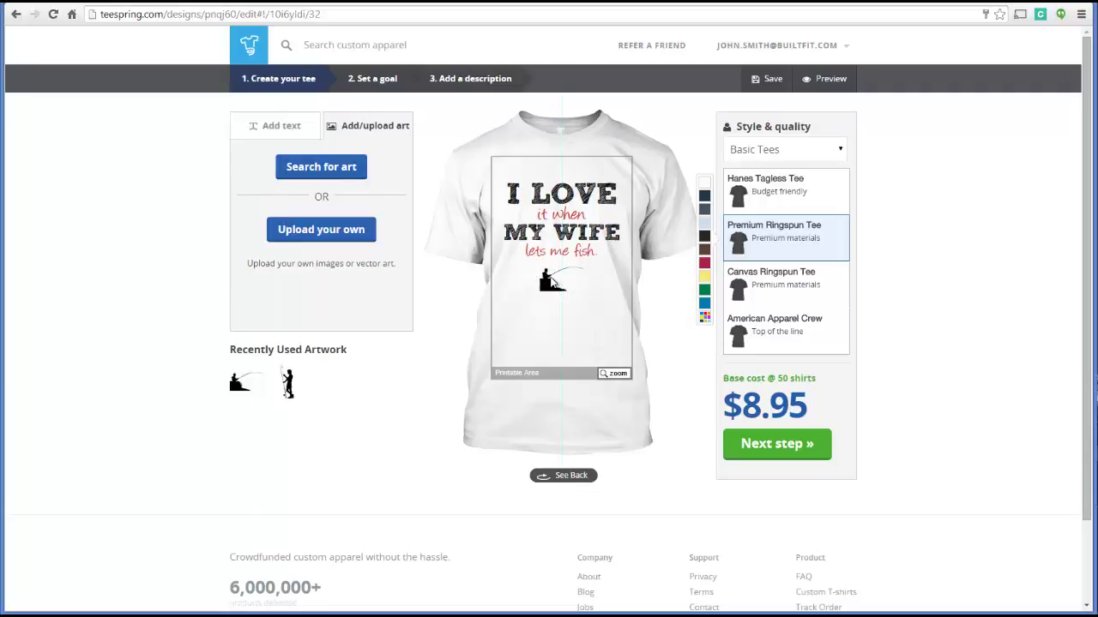
# Nudge the seated fisherman artwork slightly right and up so it sits closer beneath "lets me fish."
pyautogui.moveTo(551, 283); pyautogui.dragTo(561, 281)
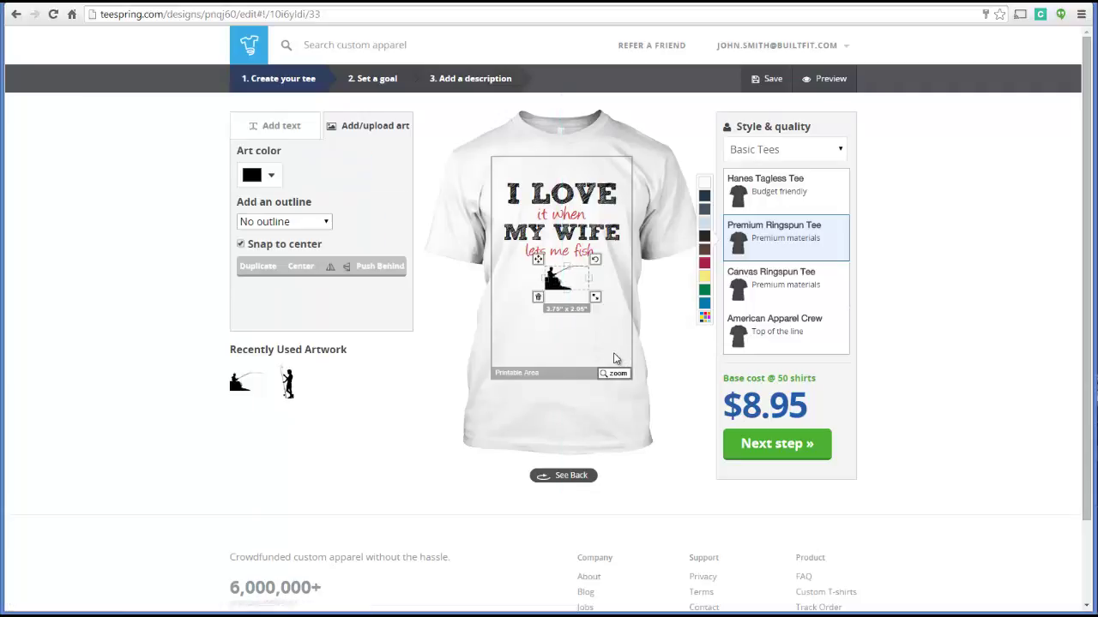
pyautogui.click(614, 359)
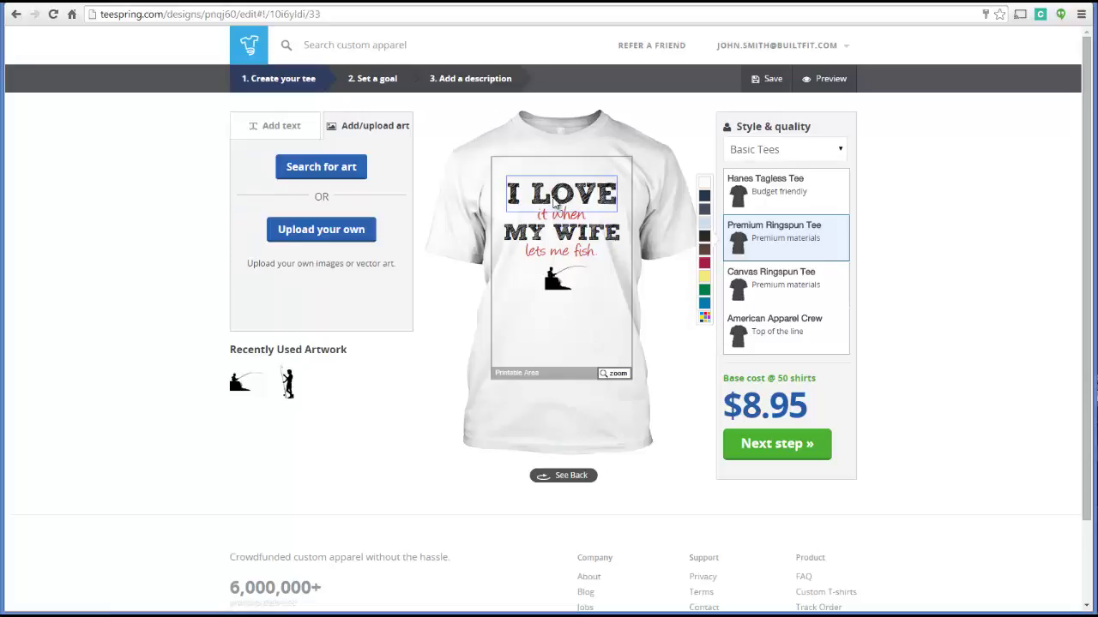
pyautogui.click(562, 279)
pyautogui.click(598, 346)
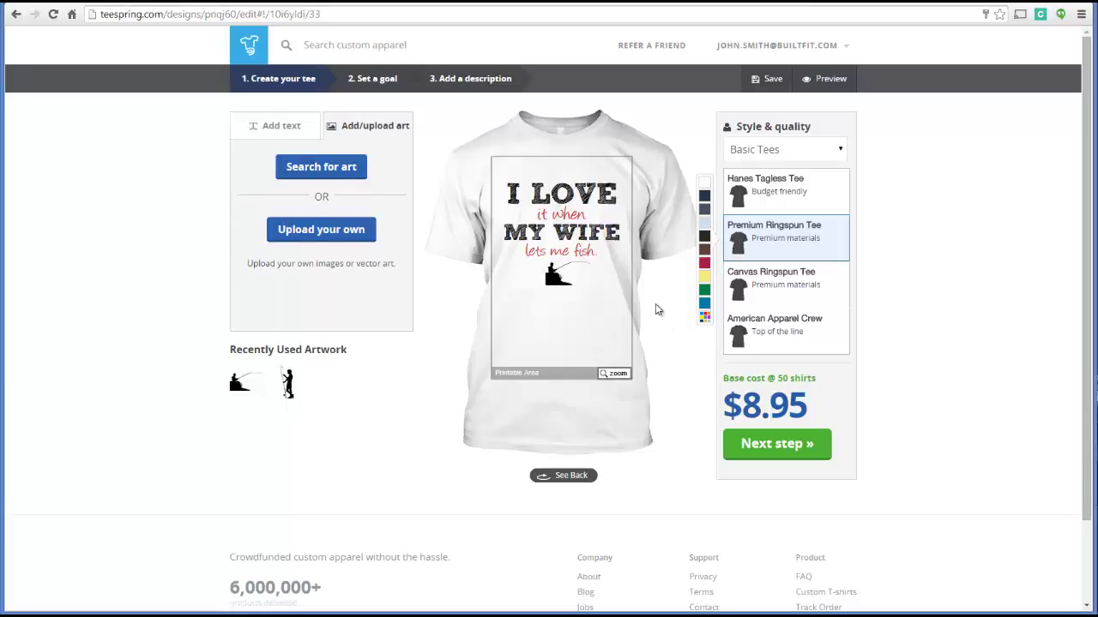
# Look through the available shirt categories and keep Basic Tees selected
pyautogui.click(291, 127)
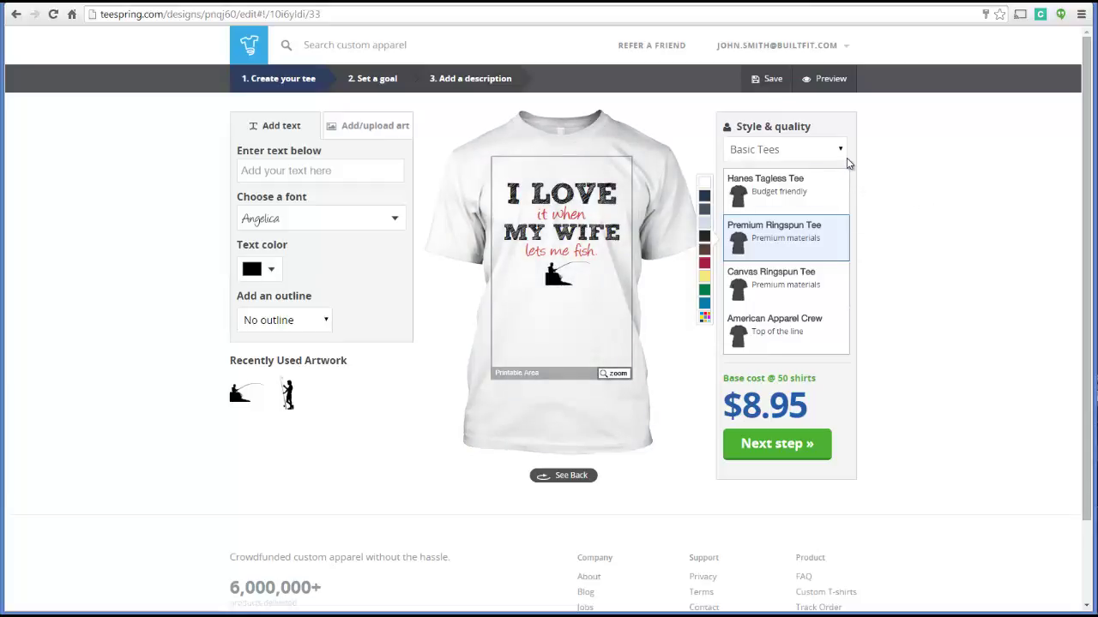
pyautogui.click(705, 236)
pyautogui.click(840, 151)
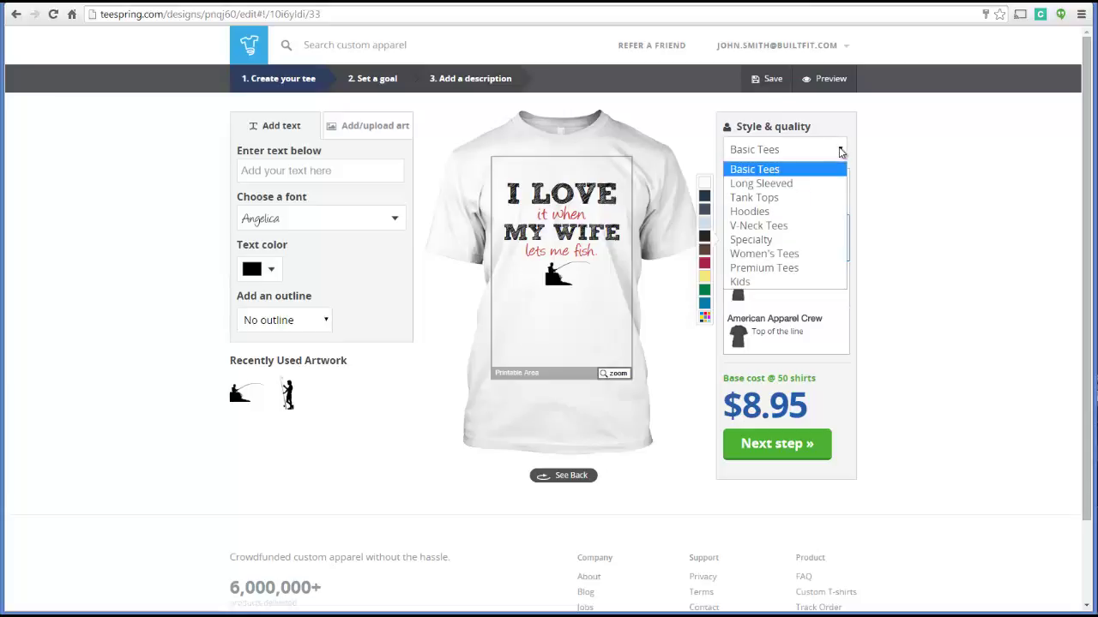
pyautogui.click(777, 169)
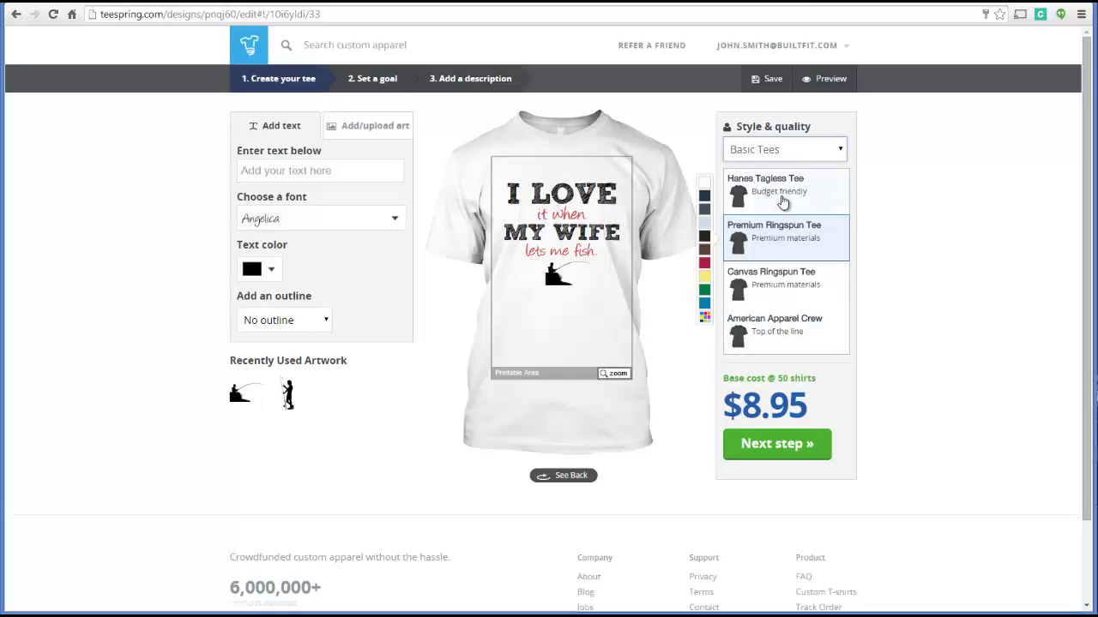
# Compare the base costs and colors of the Hanes Tagless, Premium Ringspun and Canvas Ringspun tees, ending on Premium Ringspun
pyautogui.click(785, 199)
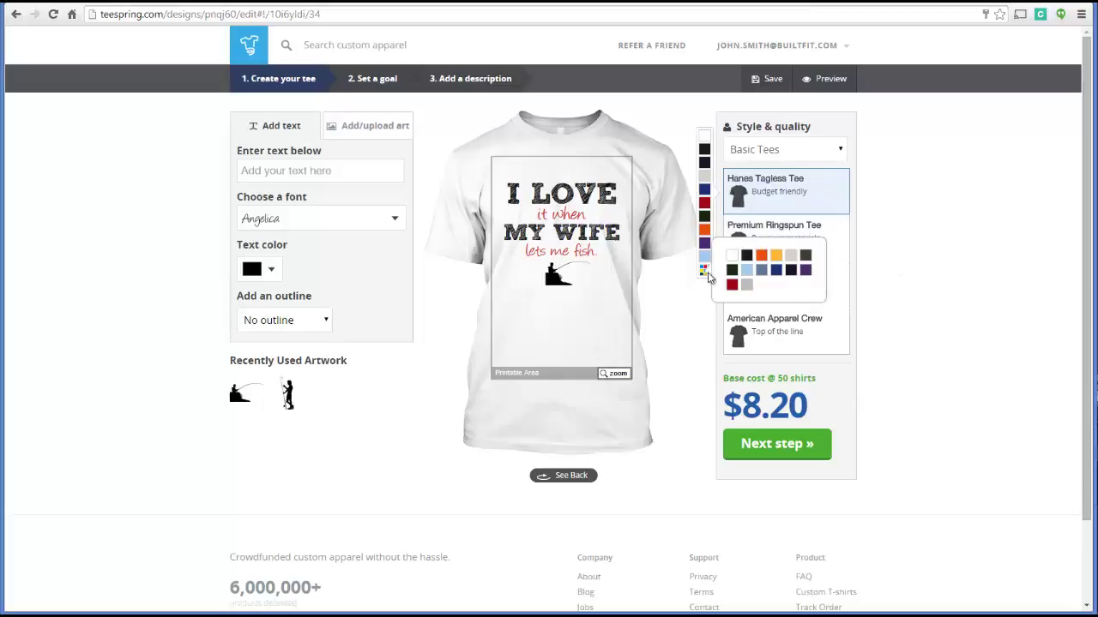
pyautogui.click(793, 233)
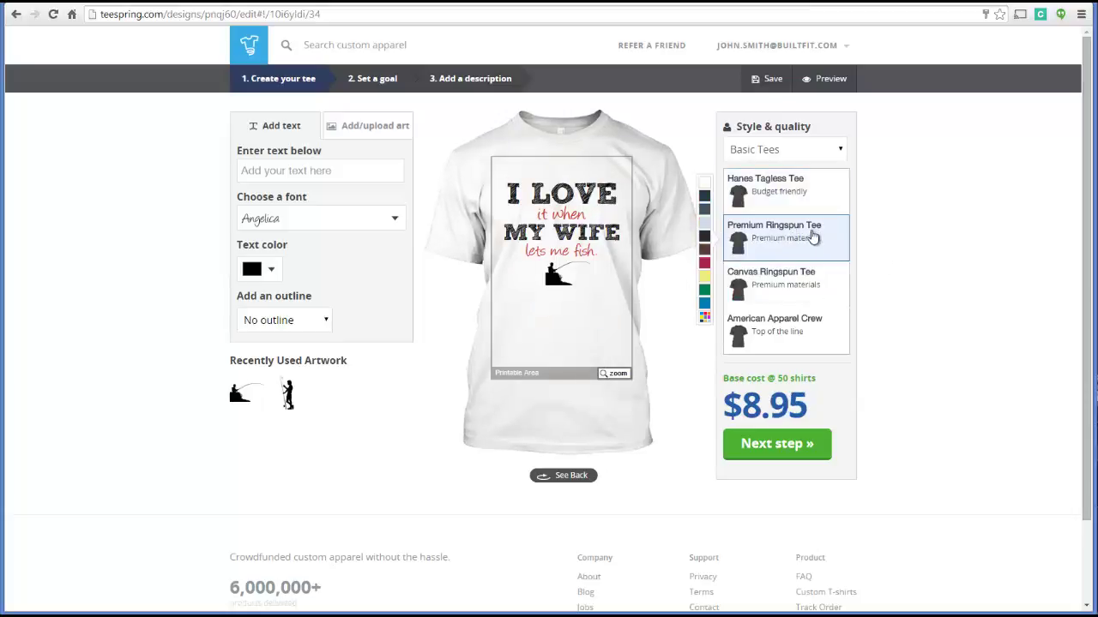
pyautogui.click(738, 274)
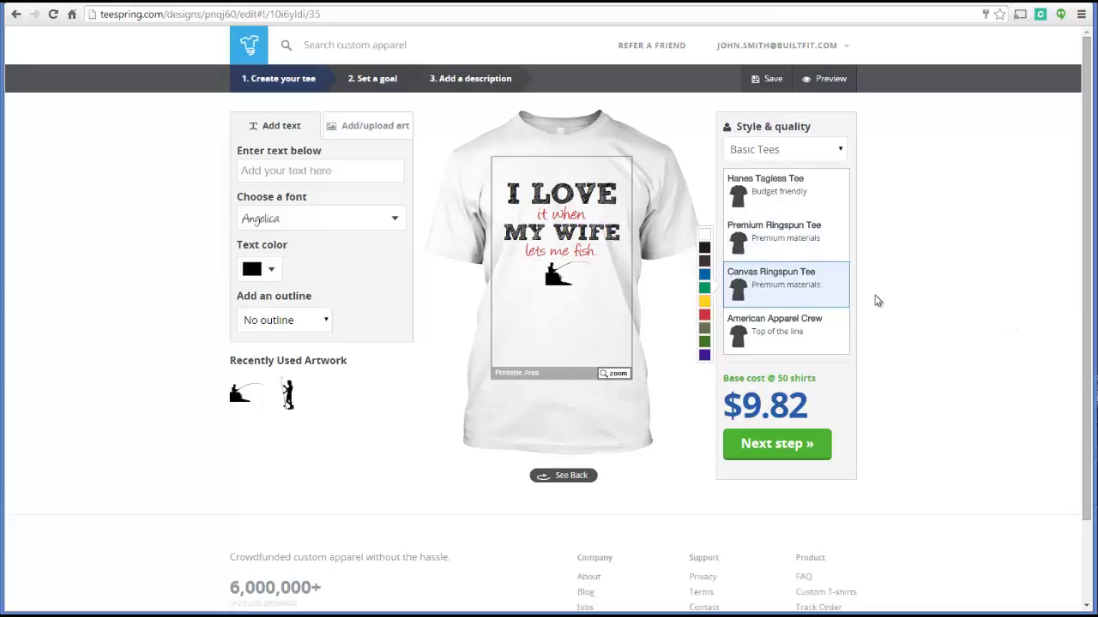
pyautogui.click(782, 248)
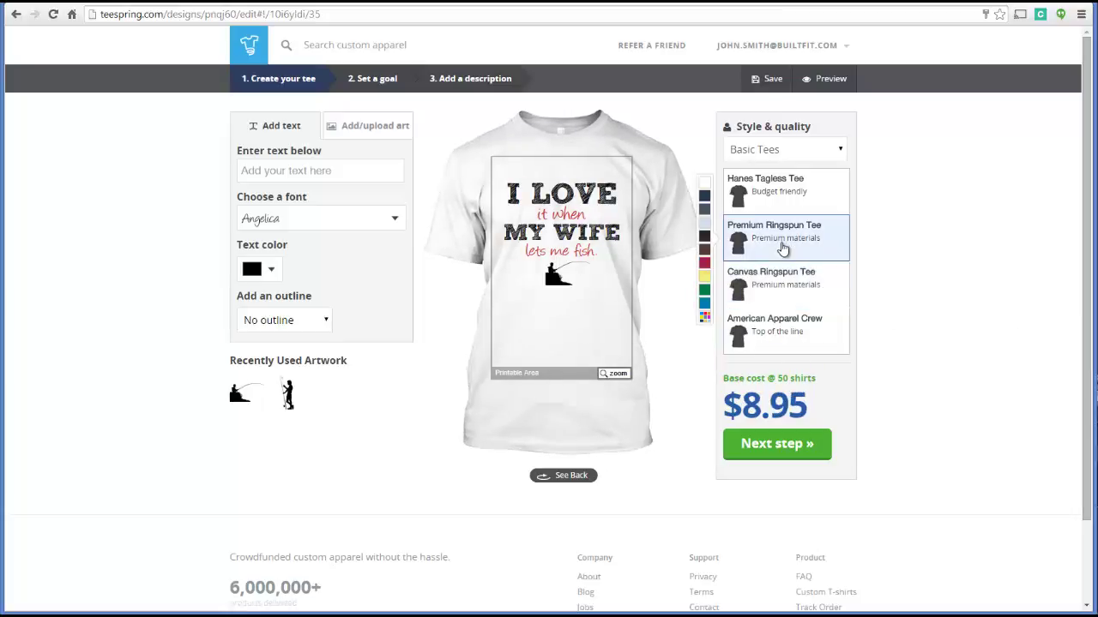
# Preview the design on the Hanes Tagless Tee in orange, Deep Royal, Navy and other colors, ending on white
pyautogui.click(772, 204)
pyautogui.click(704, 230)
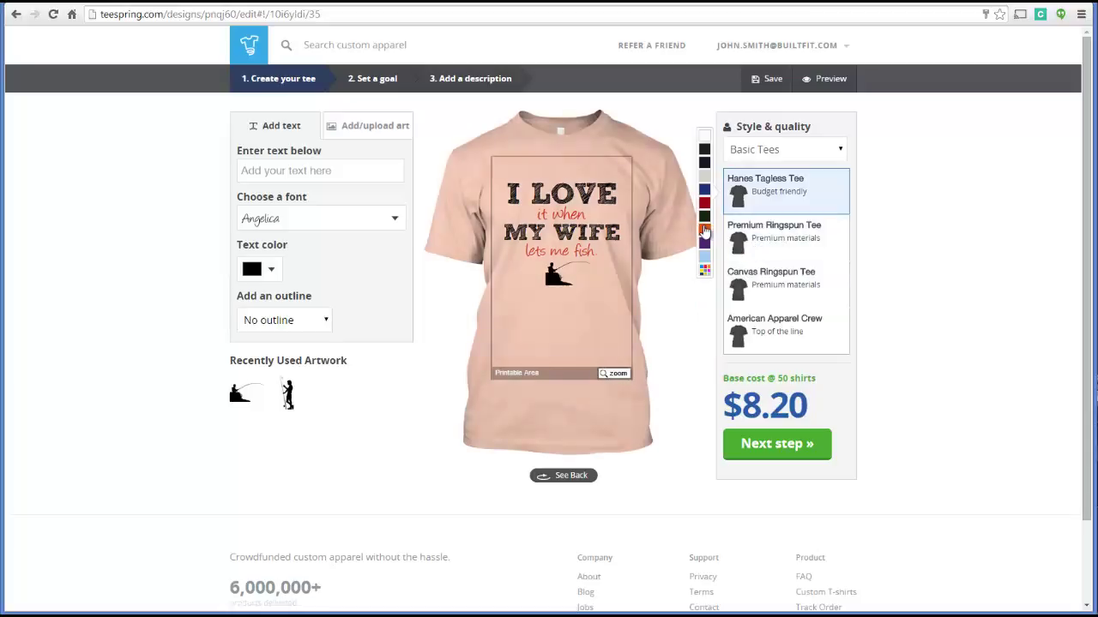
pyautogui.click(705, 192)
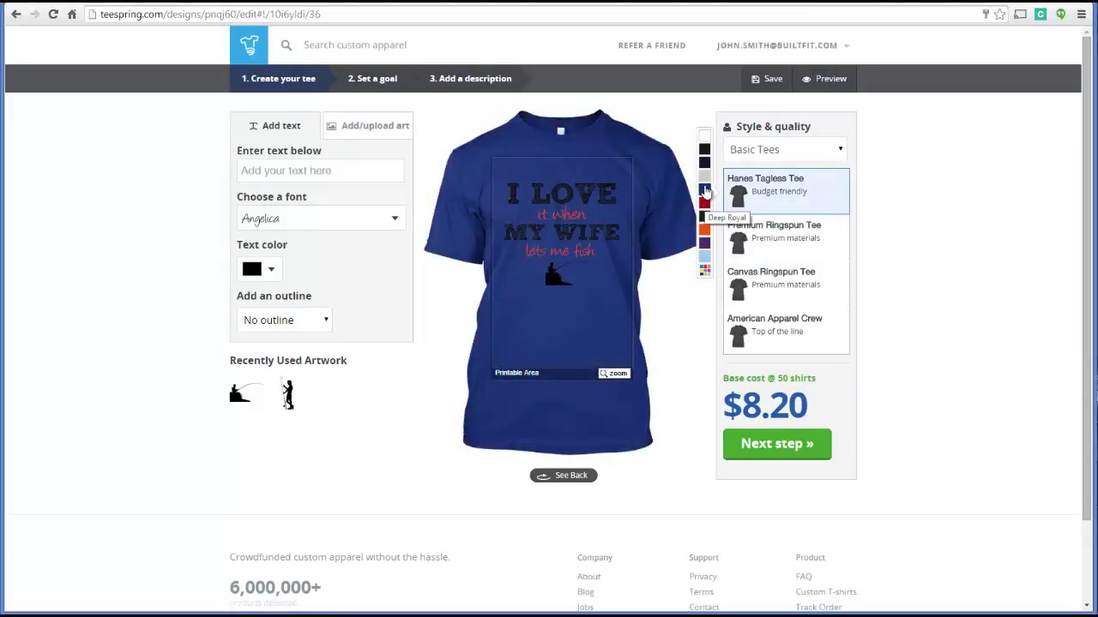
pyautogui.click(704, 176)
pyautogui.click(704, 162)
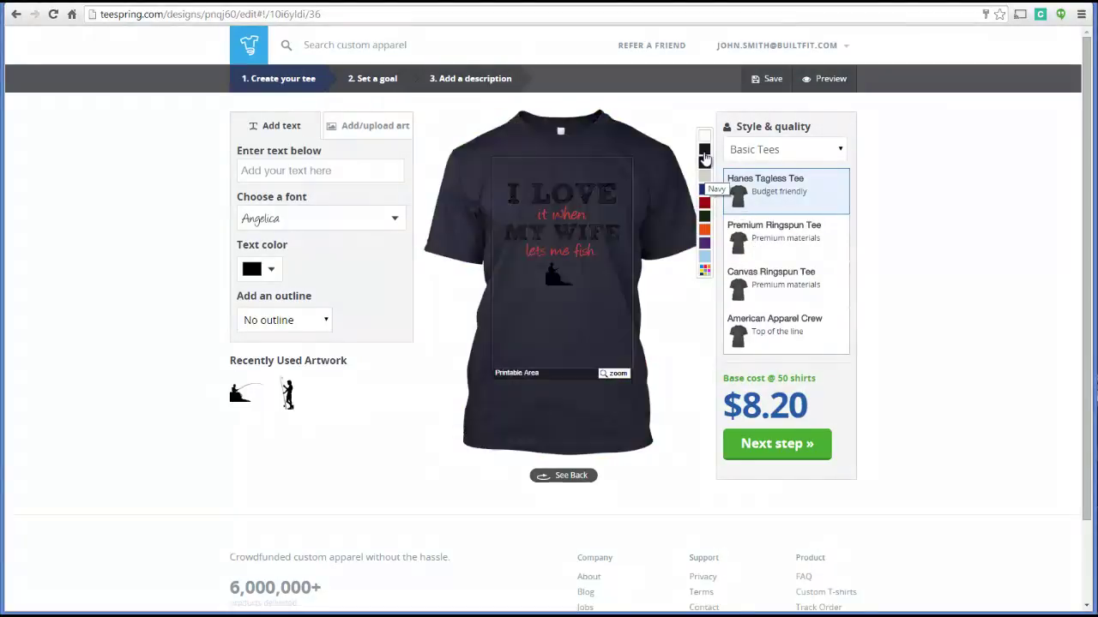
pyautogui.click(704, 151)
pyautogui.click(704, 139)
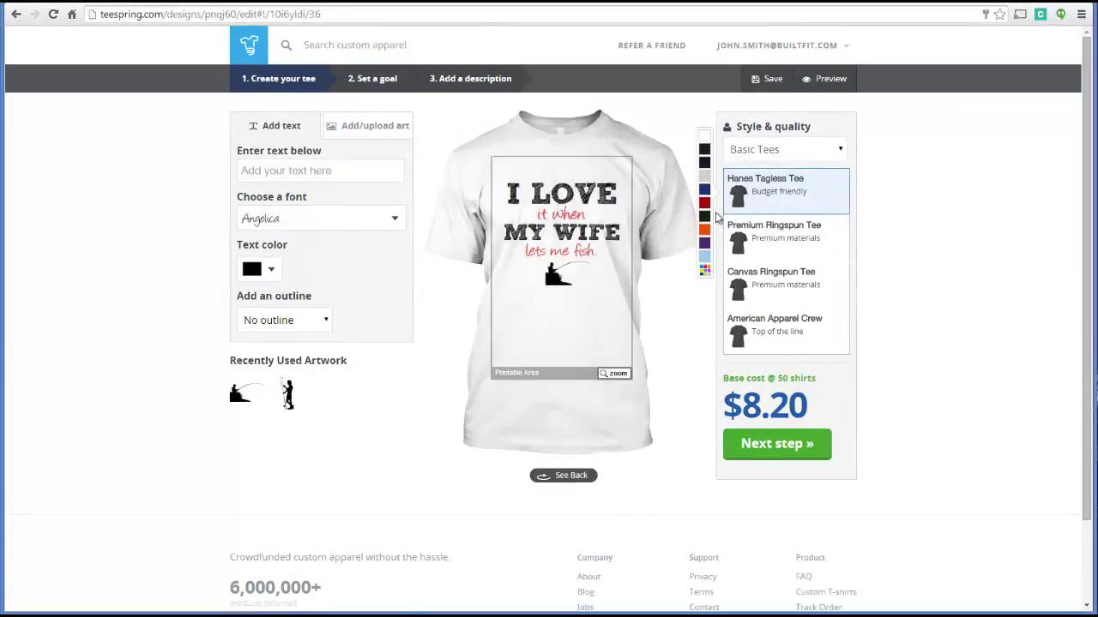
# Switch the shirt back to the Premium Ringspun Tee and preview the design on its available colors
pyautogui.click(762, 241)
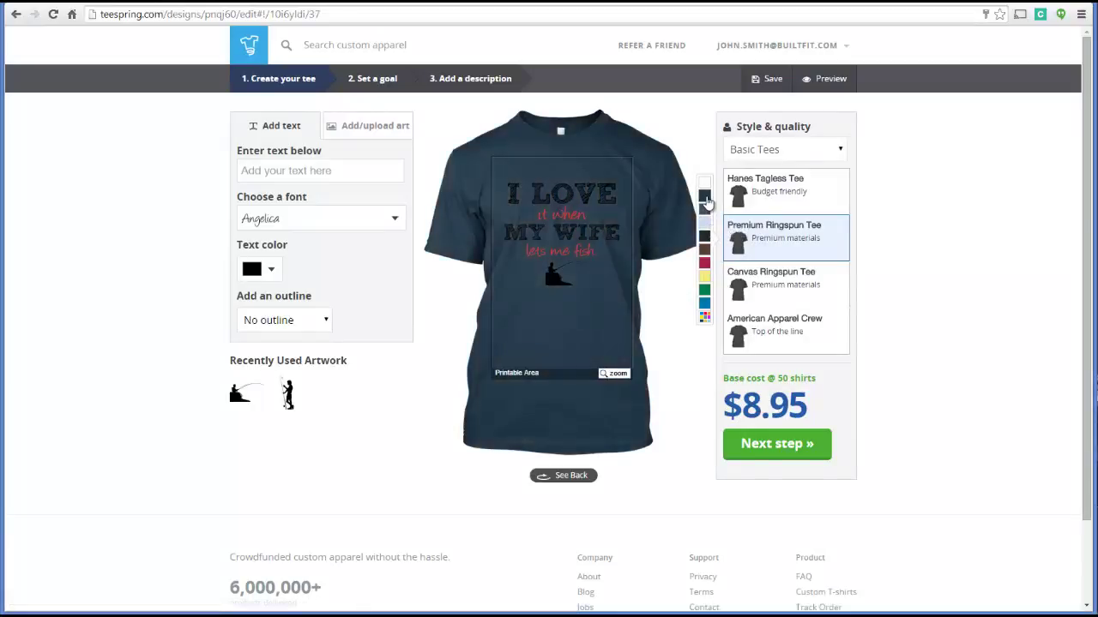
pyautogui.click(704, 200)
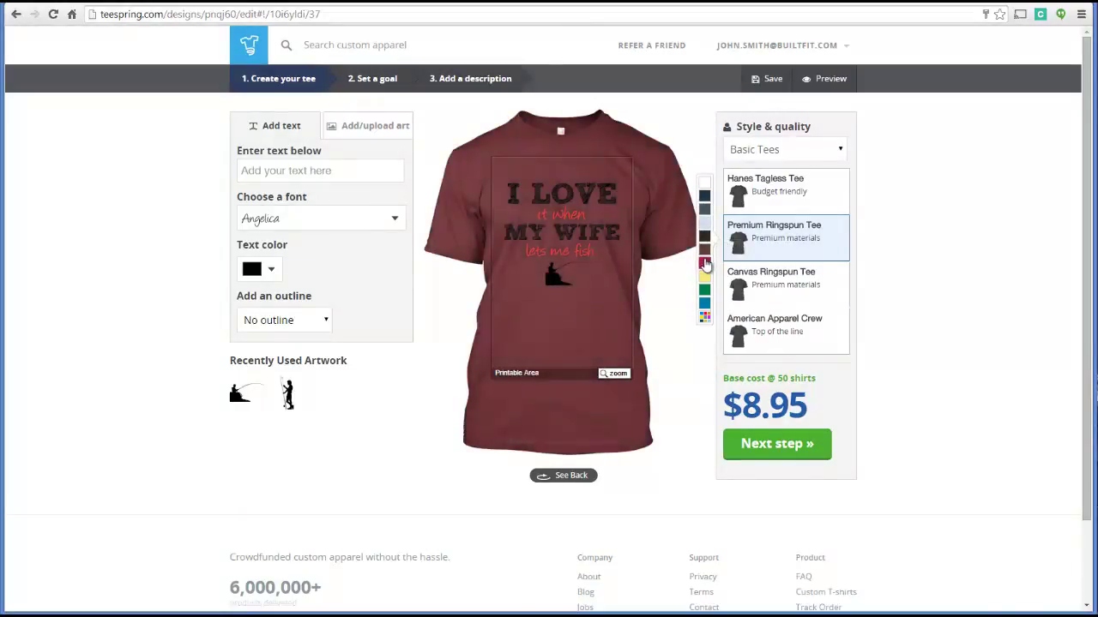
pyautogui.moveTo(704, 317)
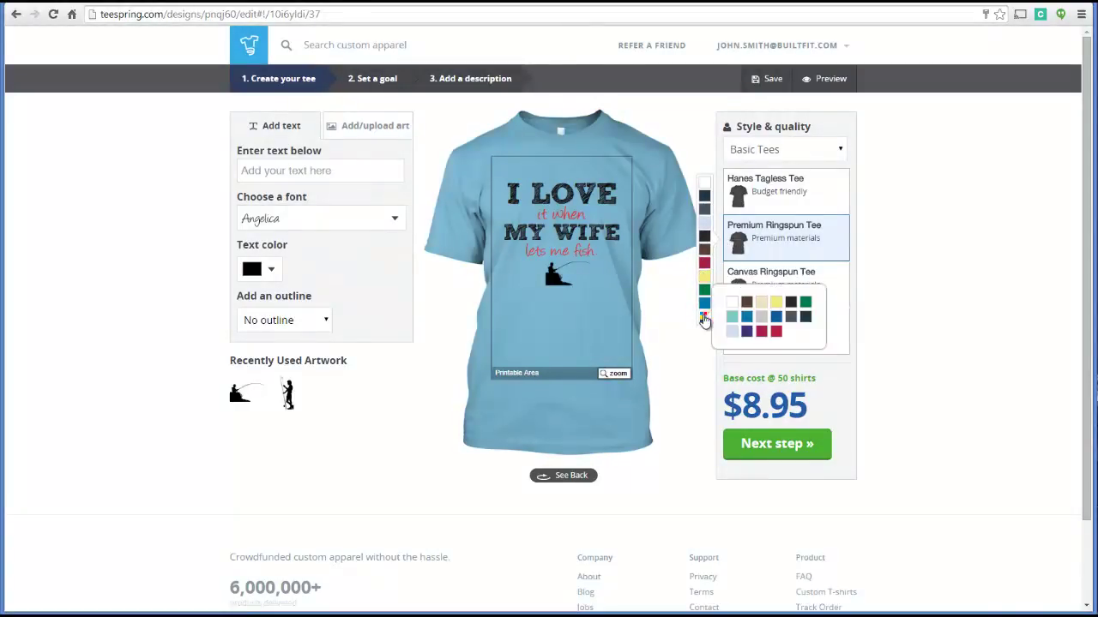